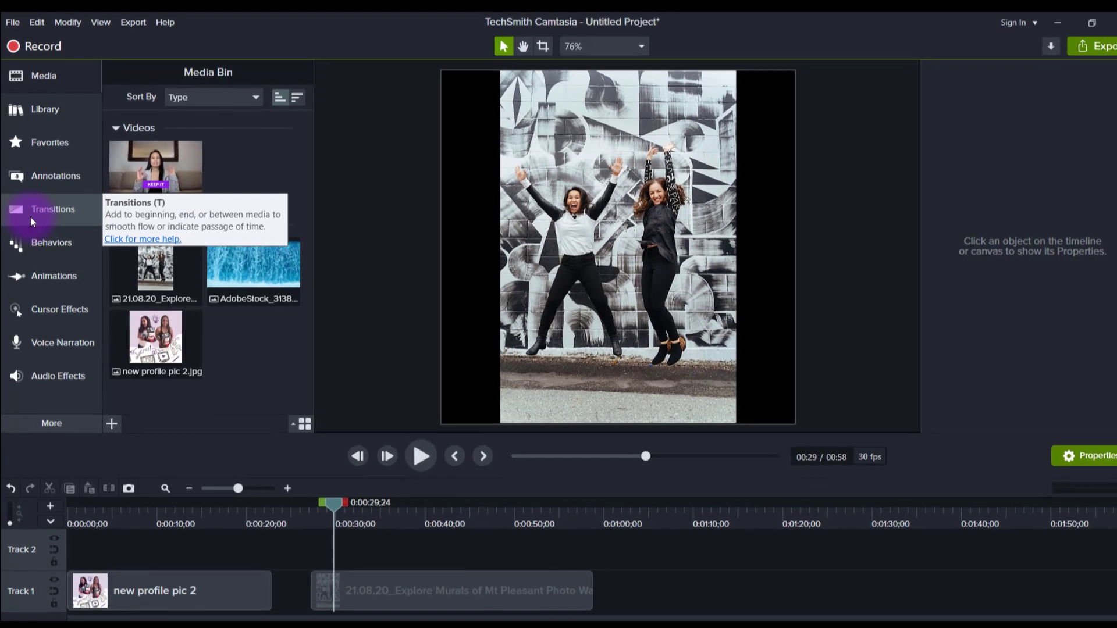
# Add the Purple Triangles transition from Favorites to the start of the mural photo clip and lengthen it to about 3 seconds 10 frames
pyautogui.click(31, 216)
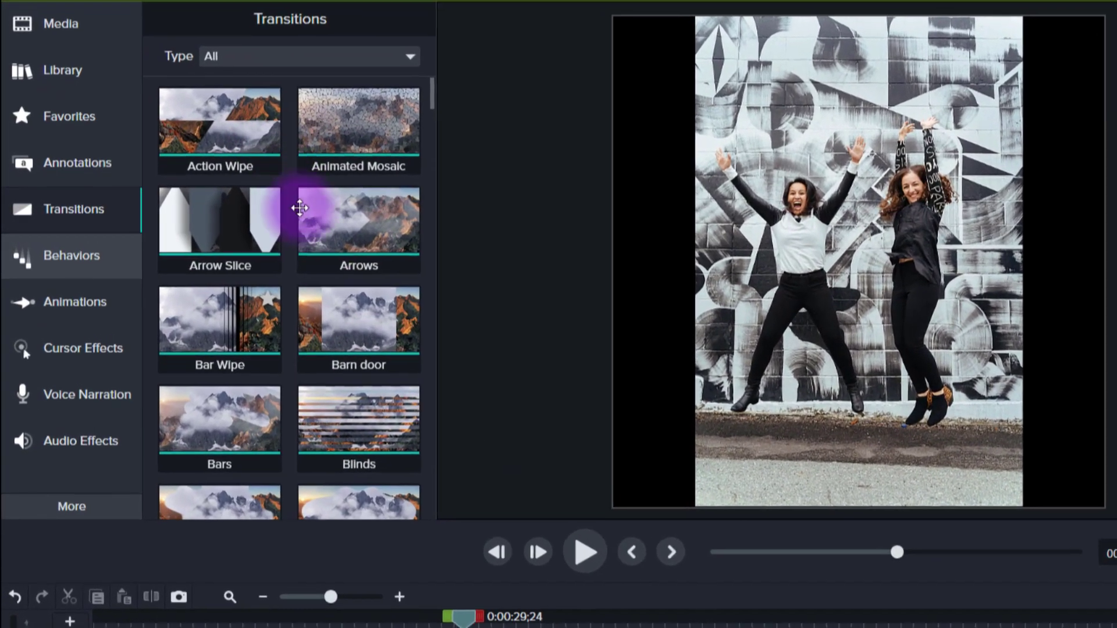
pyautogui.scroll(-3, 302, 386)
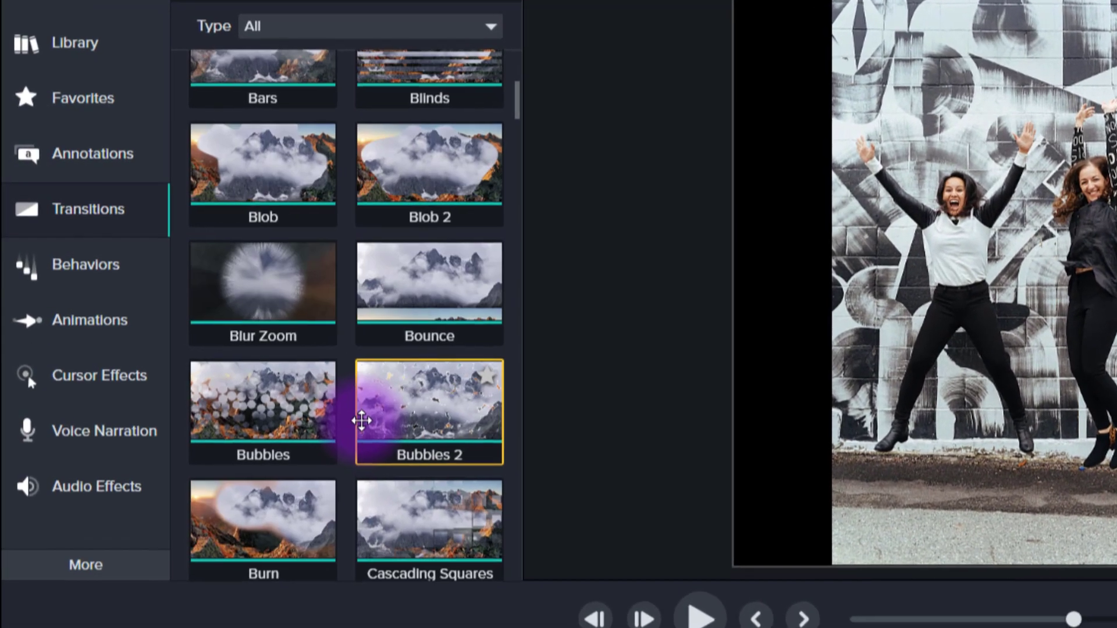
pyautogui.scroll(-10, 361, 420)
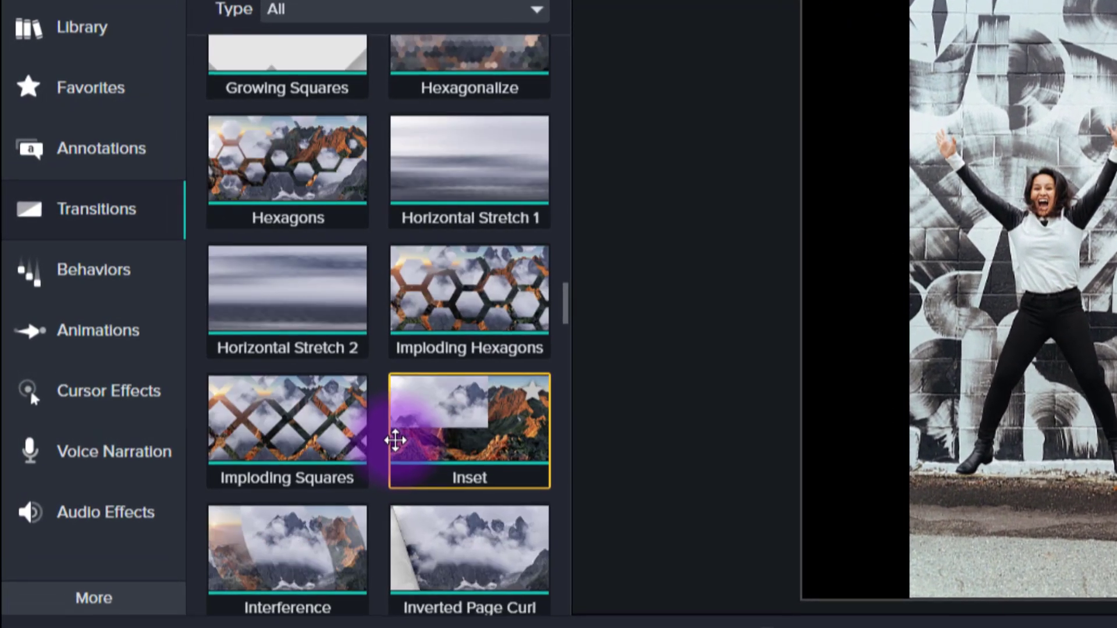
pyautogui.scroll(-1, 396, 441)
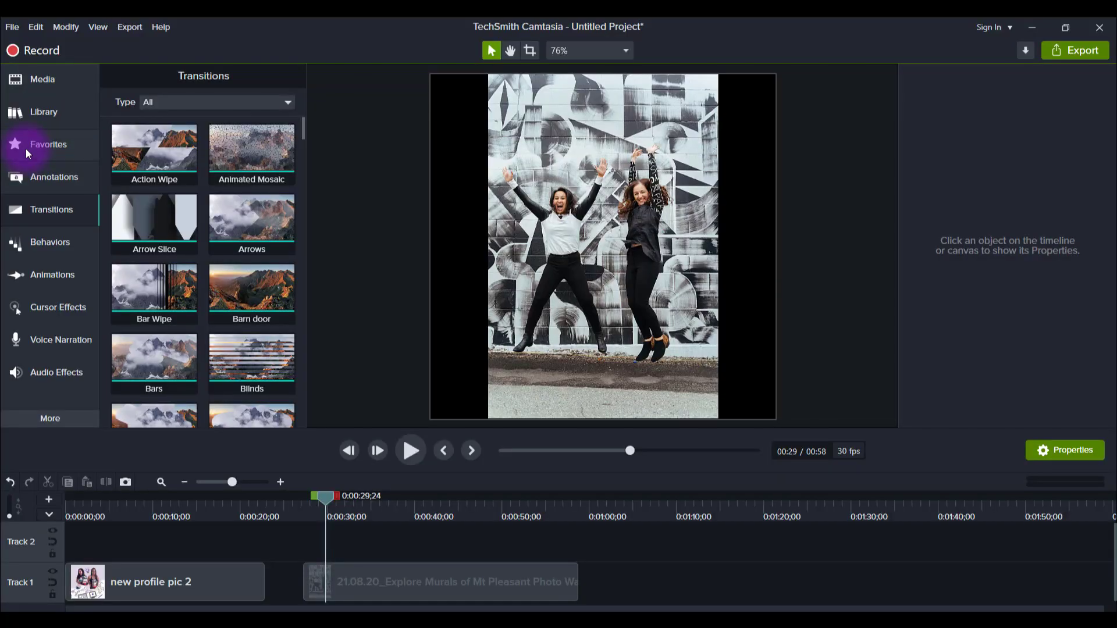
pyautogui.click(26, 148)
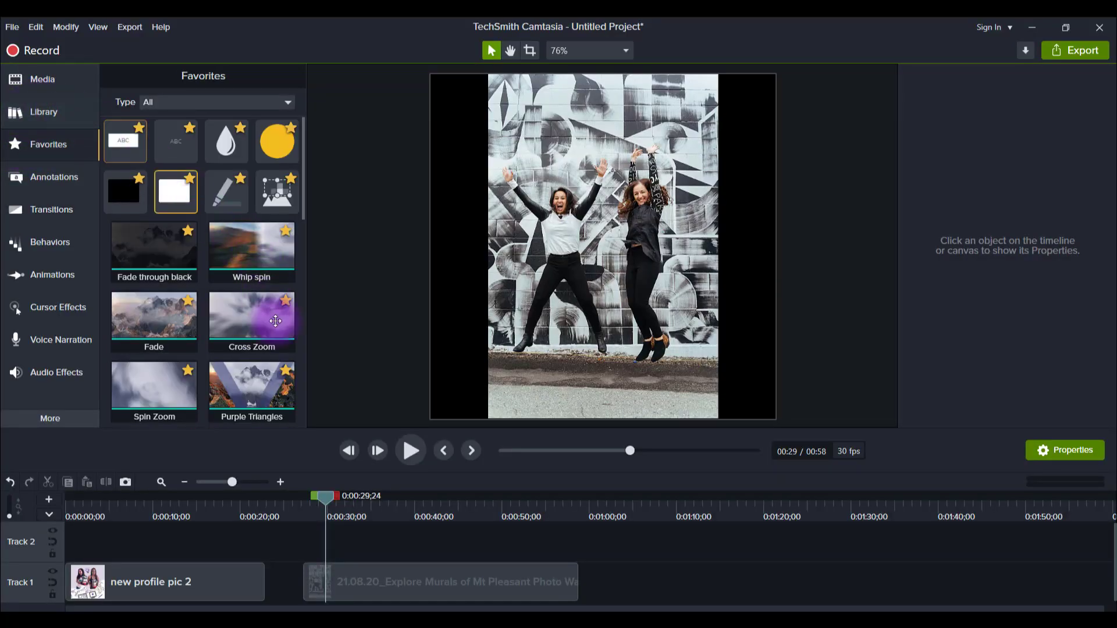
pyautogui.scroll(-1, 251, 343)
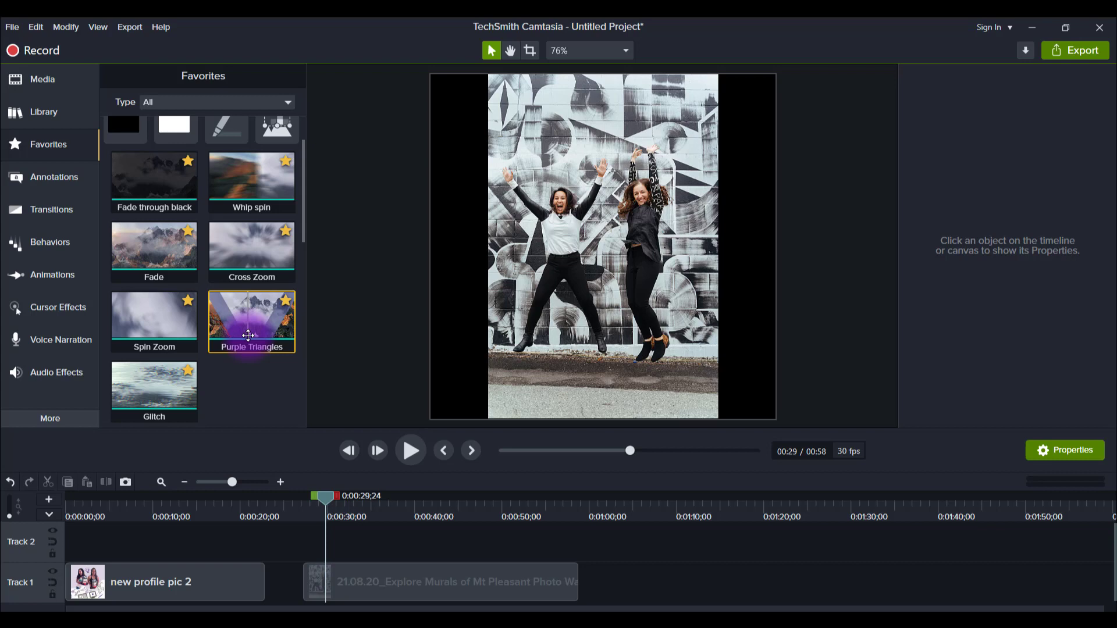
pyautogui.moveTo(248, 336); pyautogui.dragTo(321, 581)
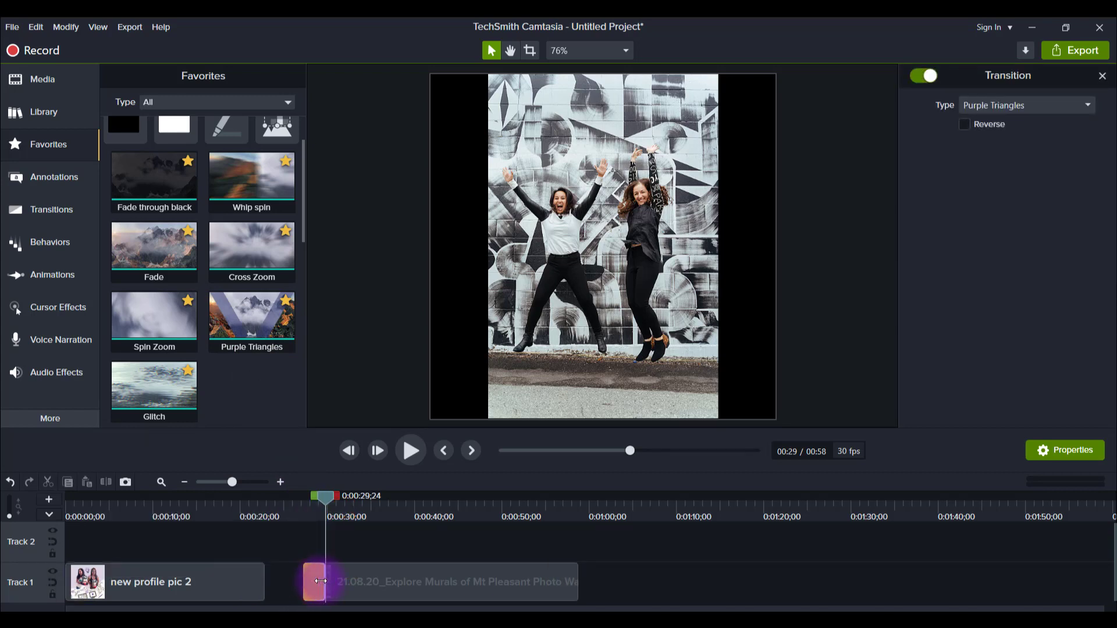
pyautogui.moveTo(320, 575)
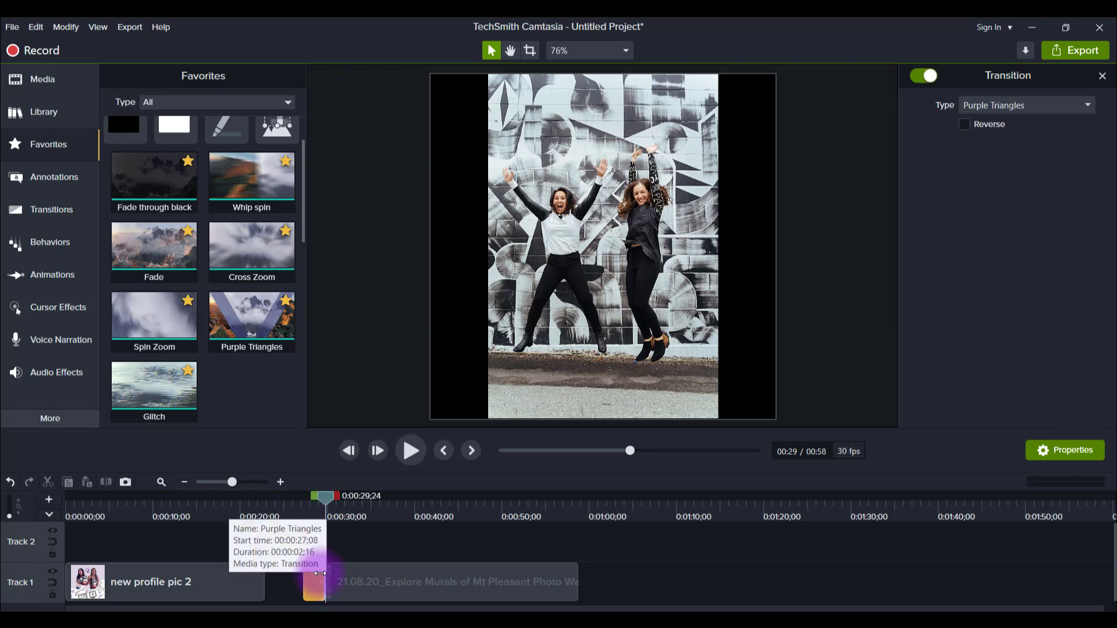
pyautogui.moveTo(320, 574); pyautogui.dragTo(329, 576)
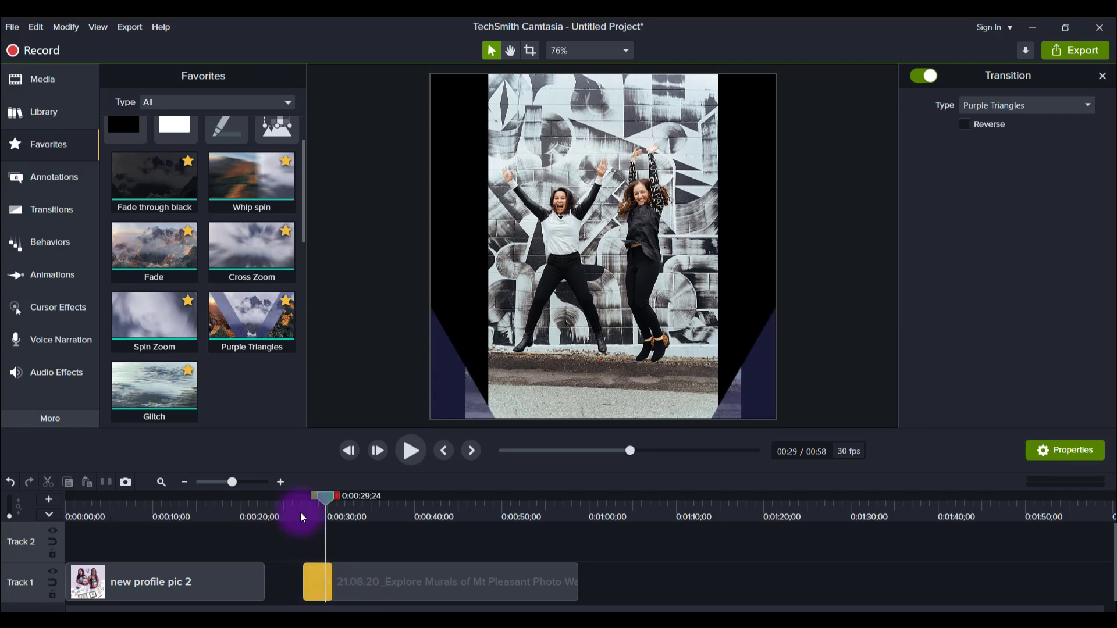
# Scrub the playhead through the Purple Triangles transition and stop at 0:00:28;00
pyautogui.moveTo(305, 511); pyautogui.dragTo(316, 511)
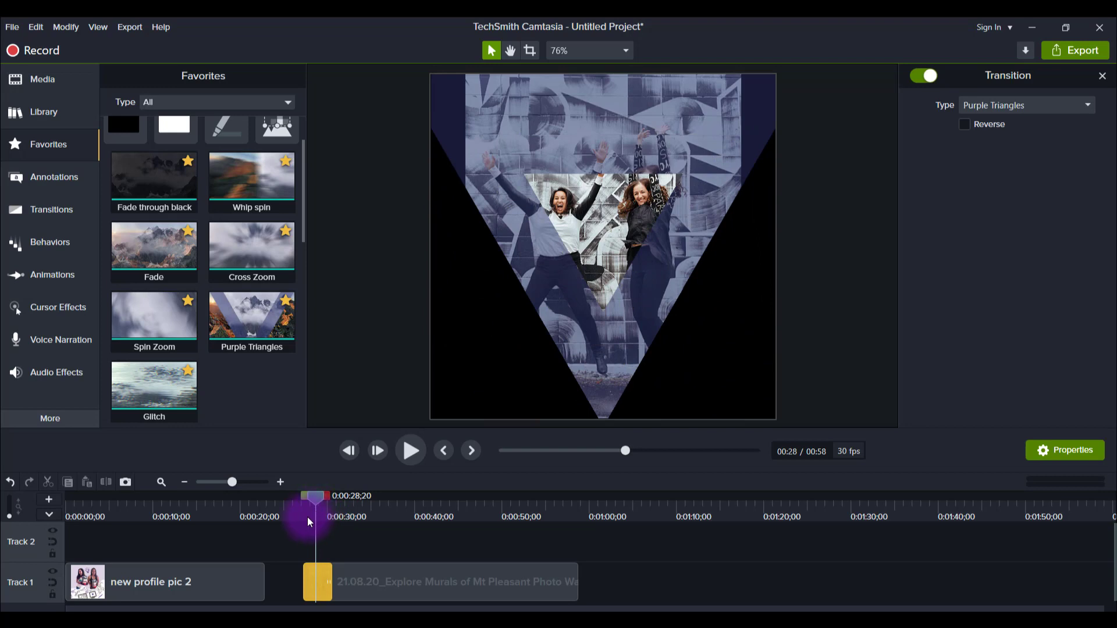
pyautogui.moveTo(308, 522); pyautogui.dragTo(309, 525)
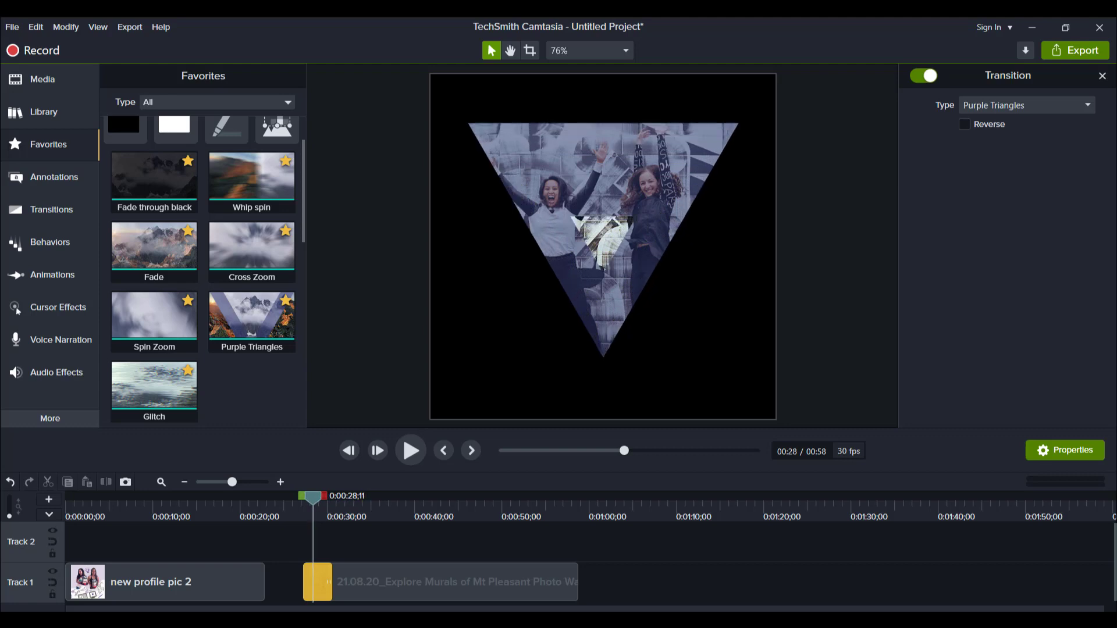
pyautogui.moveTo(392, 509); pyautogui.dragTo(419, 513)
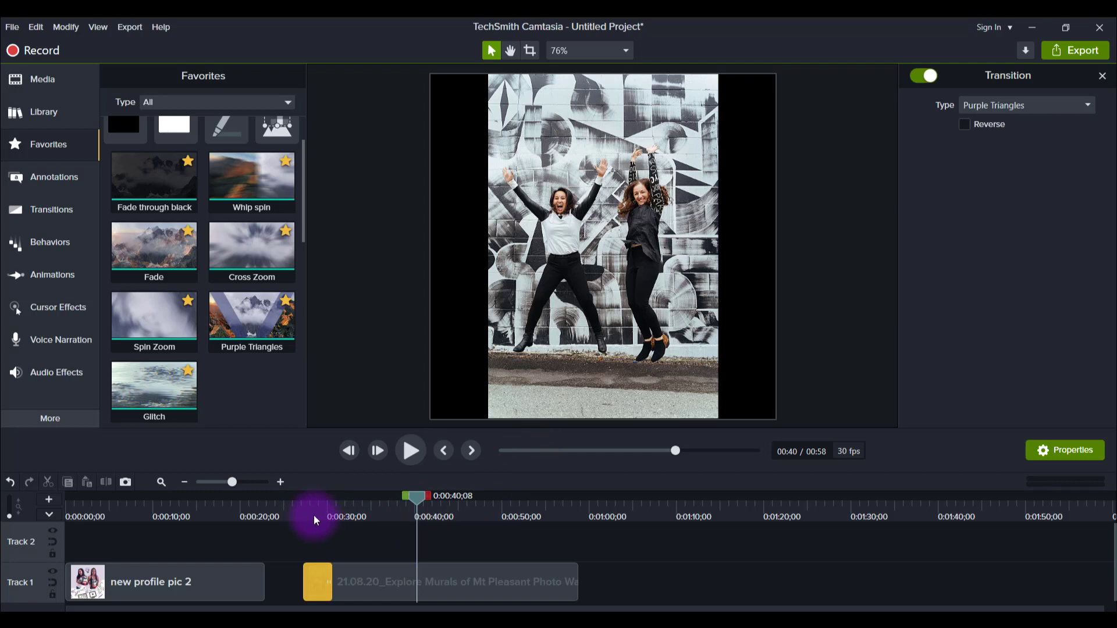
pyautogui.moveTo(314, 517); pyautogui.dragTo(310, 515)
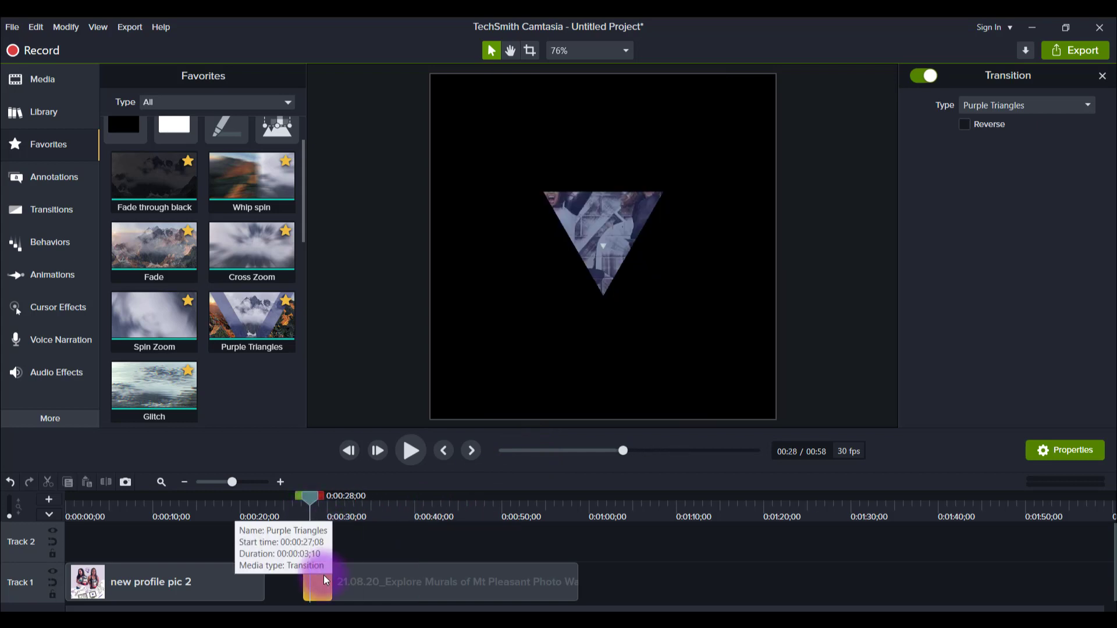
# Move the playhead frame by frame within the transition to 0:00:28;23
pyautogui.hotkey('ctrl', 'Right')
pyautogui.hotkey('ctrl', 'Right')
pyautogui.hotkey('ctrl', 'Right')
pyautogui.hotkey('ctrl', 'Right')
pyautogui.hotkey('ctrl', 'Right')
pyautogui.hotkey('ctrl', 'Right')
pyautogui.hotkey('ctrl', 'Right')
pyautogui.hotkey('ctrl', 'Right')
pyautogui.hotkey('ctrl', 'Right')
pyautogui.hotkey('ctrl', 'Right')
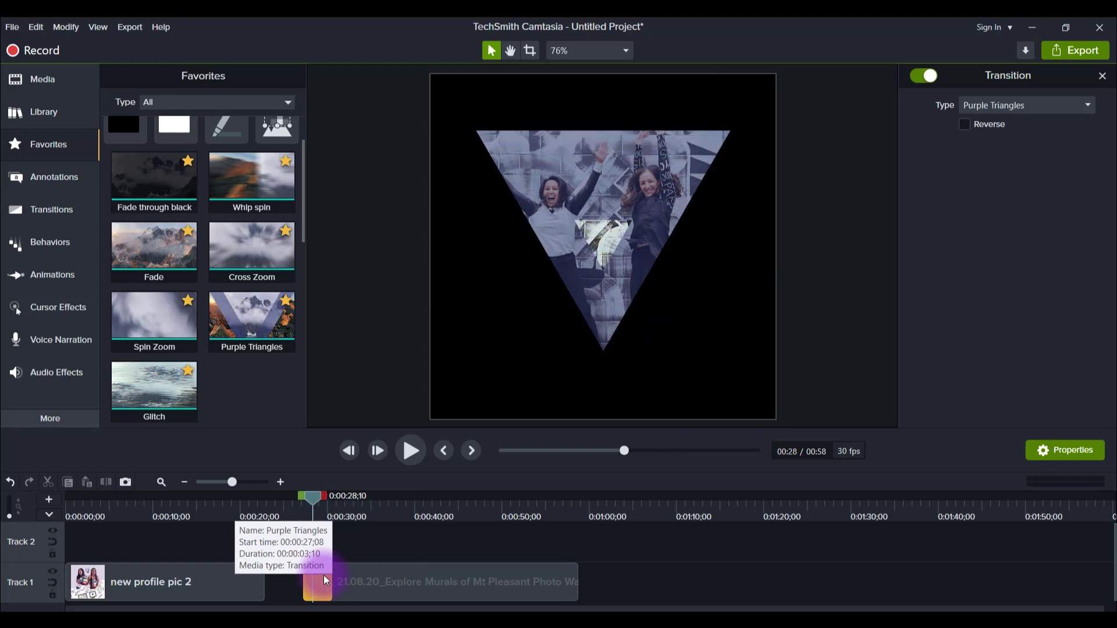
pyautogui.hotkey('ctrl', 'Right')
pyautogui.hotkey('ctrl', 'Right')
pyautogui.hotkey('ctrl', 'Right')
pyautogui.hotkey('ctrl', 'Right')
pyautogui.hotkey('ctrl', 'Right')
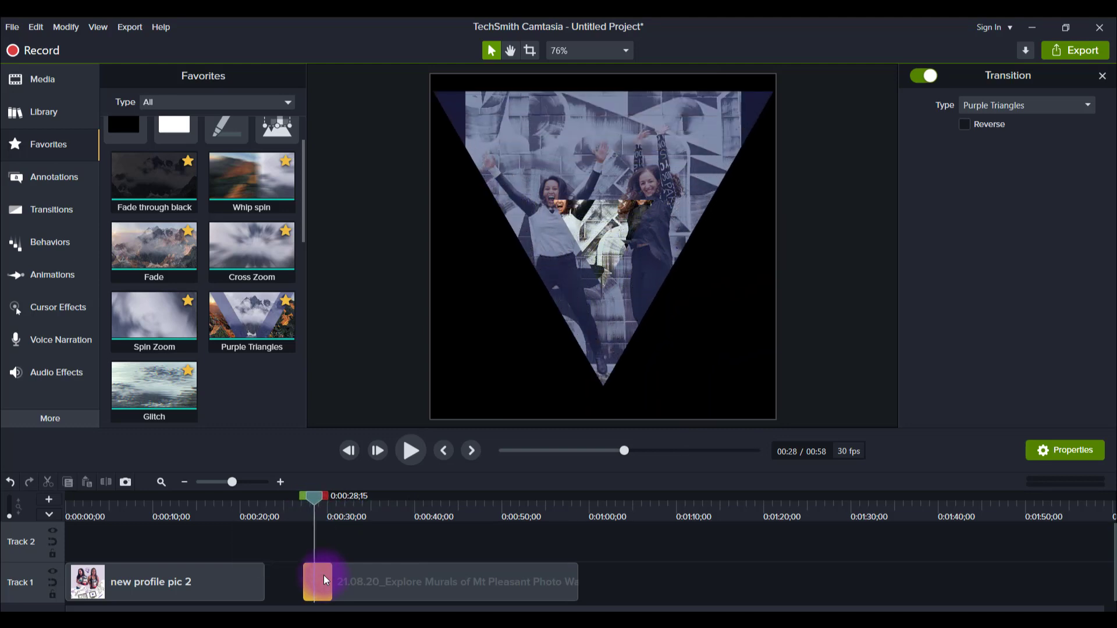
pyautogui.hotkey('ctrl', 'Left')
pyautogui.hotkey('ctrl', 'Left')
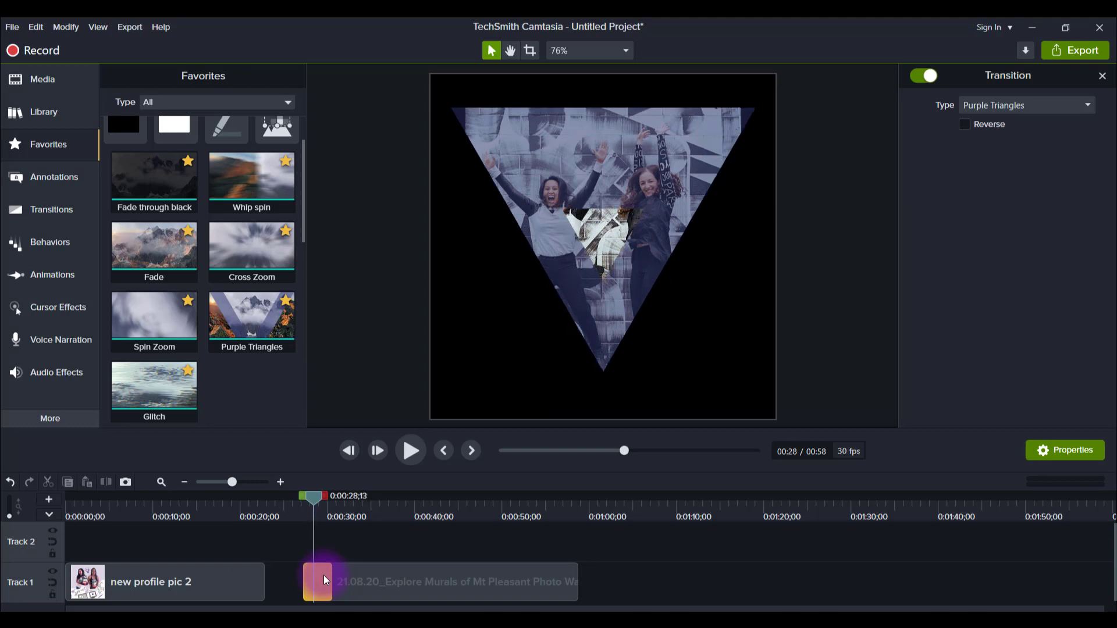
pyautogui.hotkey('ctrl', 'Right')
pyautogui.hotkey('ctrl', 'Right')
pyautogui.hotkey('ctrl', 'Right')
pyautogui.hotkey('ctrl', 'Right')
pyautogui.hotkey('ctrl', 'Right')
pyautogui.hotkey('ctrl', 'Right')
pyautogui.hotkey('ctrl', 'Right')
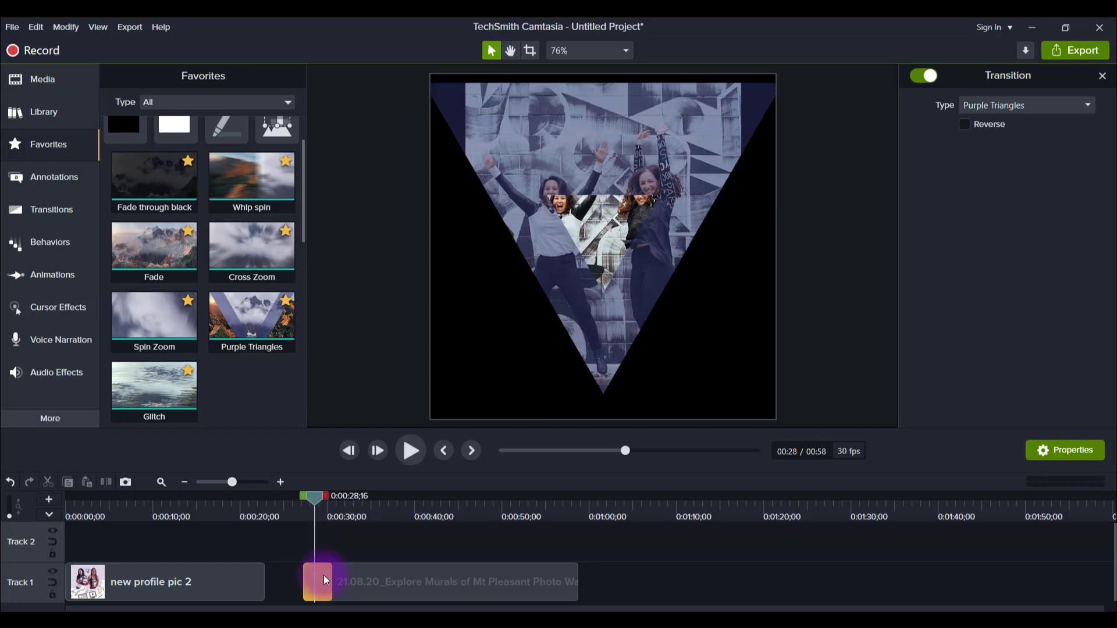
pyautogui.hotkey('ctrl', 'Right')
pyautogui.hotkey('ctrl', 'Right')
pyautogui.hotkey('ctrl', 'Right')
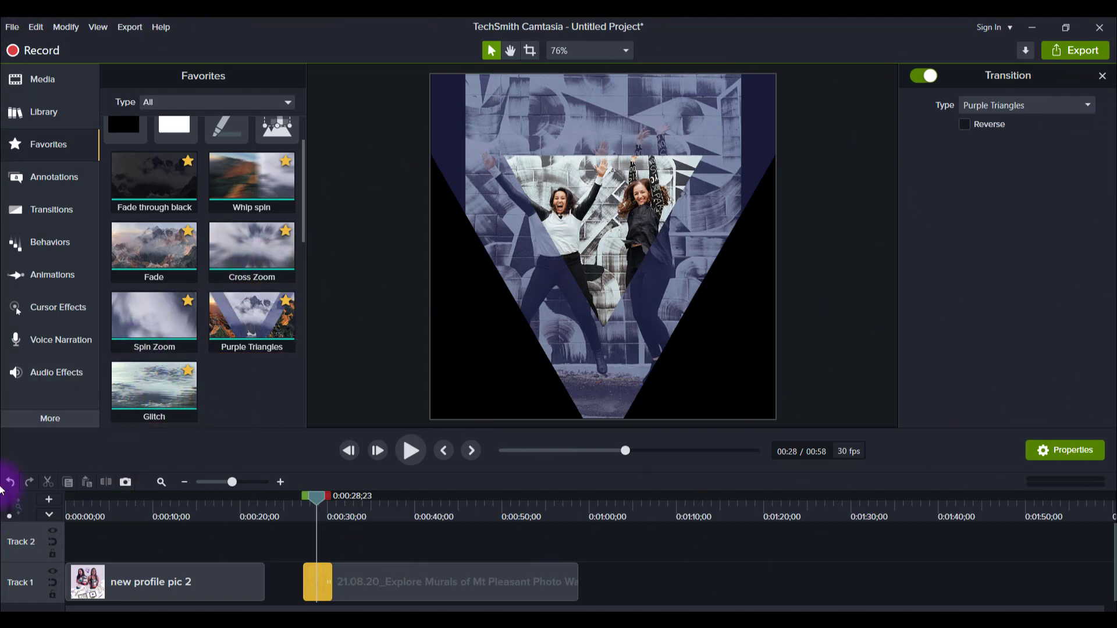
# Capture the current frame as a still image on Track 2 and move its clip to start at about 0:01:03
pyautogui.click(126, 483)
pyautogui.moveTo(681, 560); pyautogui.dragTo(677, 558)
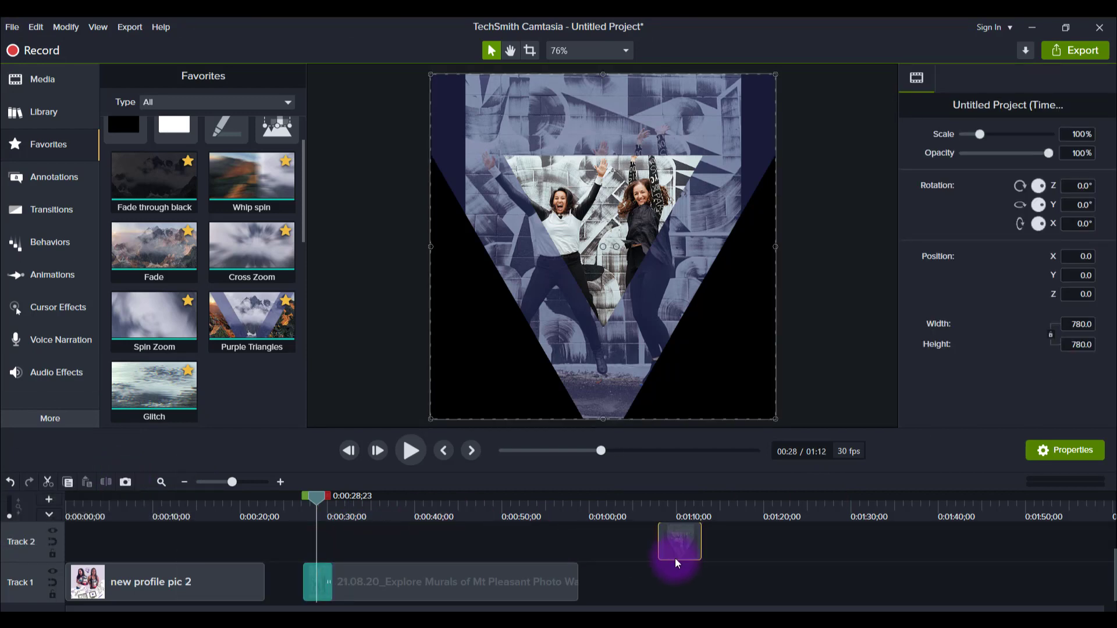
pyautogui.click(669, 514)
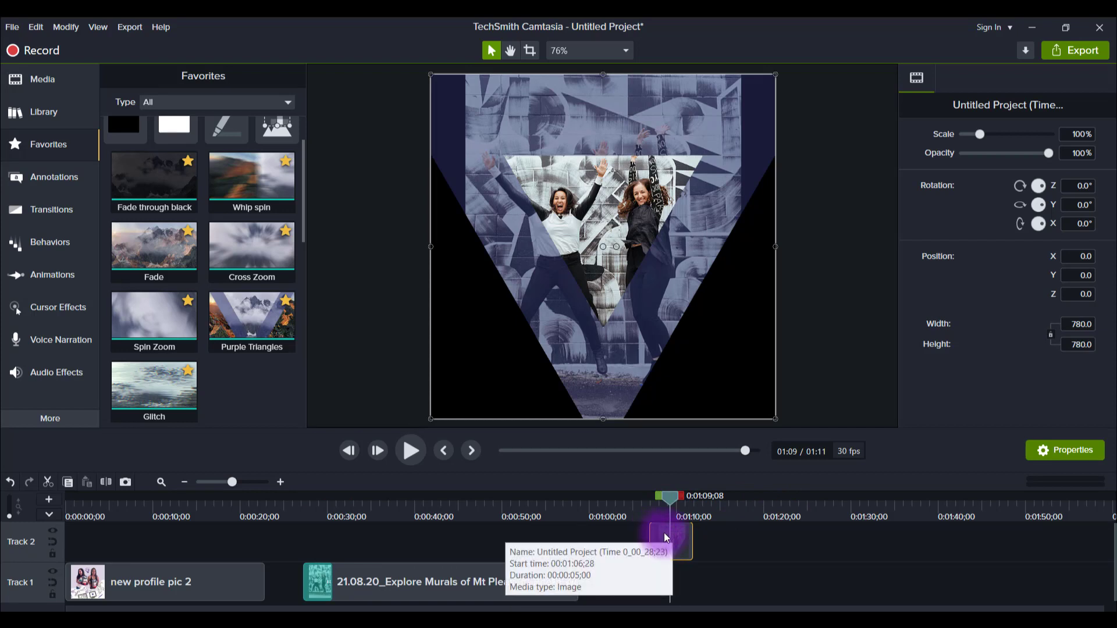
pyautogui.moveTo(678, 540); pyautogui.dragTo(643, 540)
pyautogui.click(629, 515)
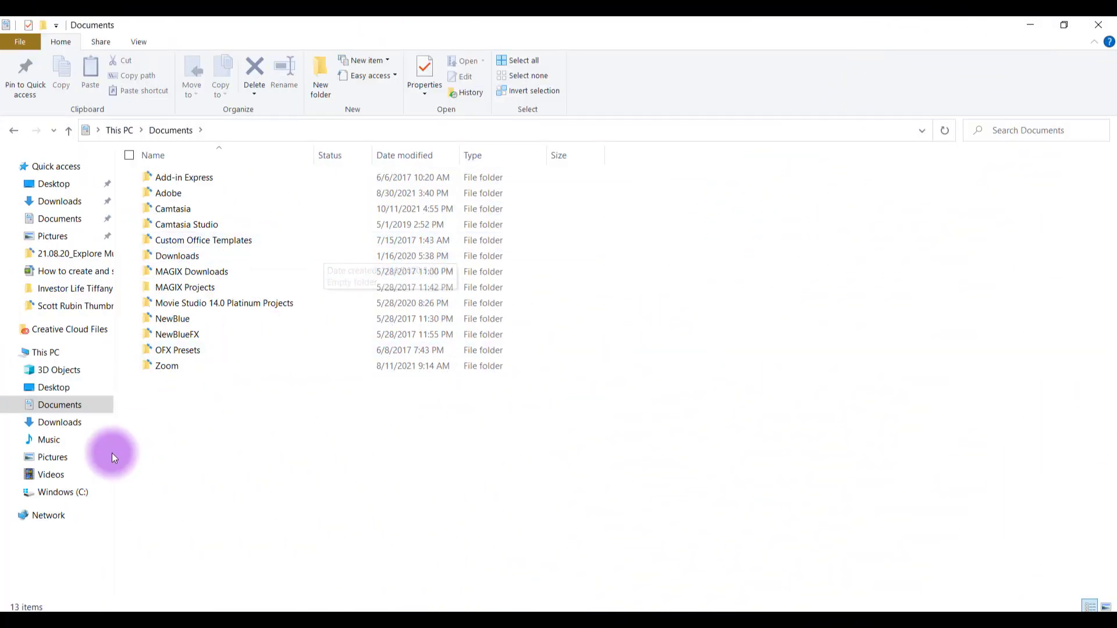
# Open the Camtasia folder inside Documents in File Explorer and look for the saved frame image
pyautogui.doubleClick(200, 210)
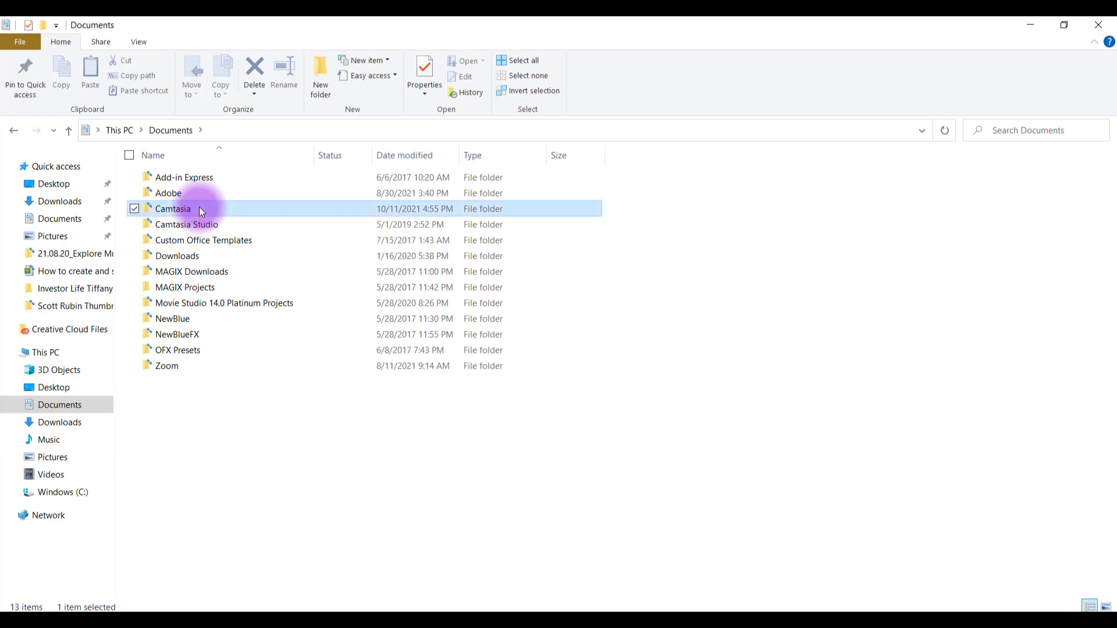
pyautogui.scroll(-1, 330, 380)
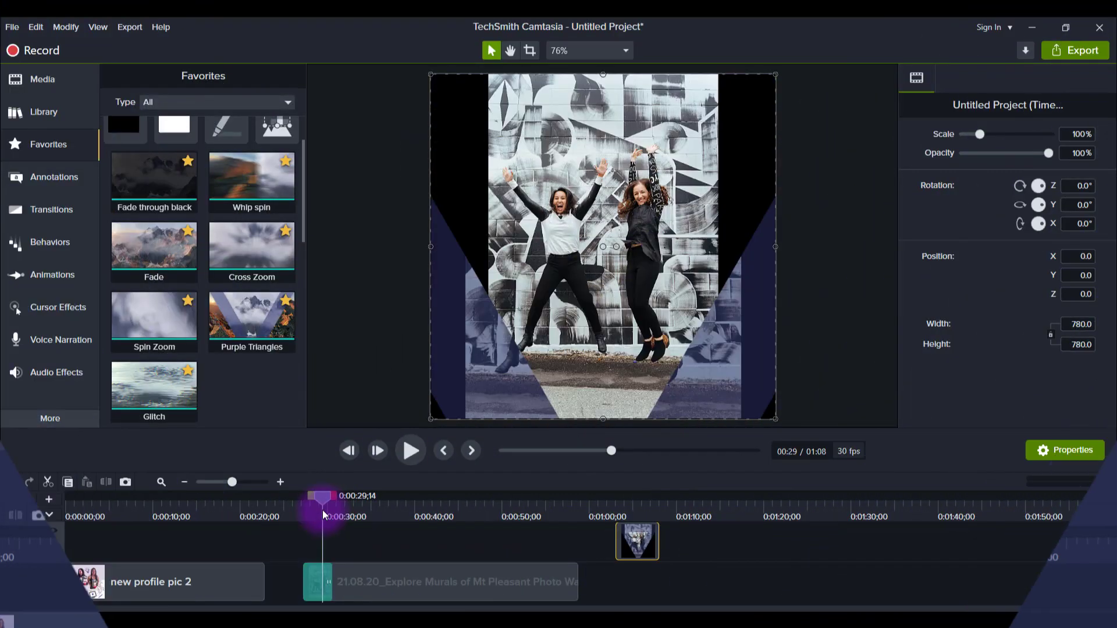
# Move the mural photo clip from Track 1 up to Track 2
pyautogui.moveTo(323, 510); pyautogui.dragTo(320, 511)
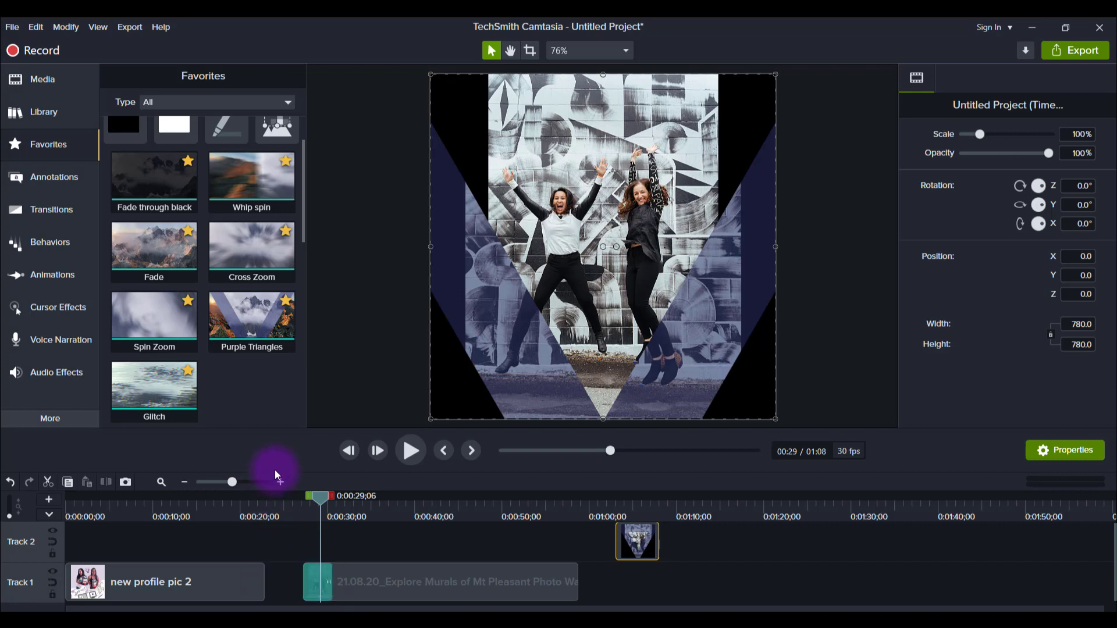
pyautogui.click(378, 592)
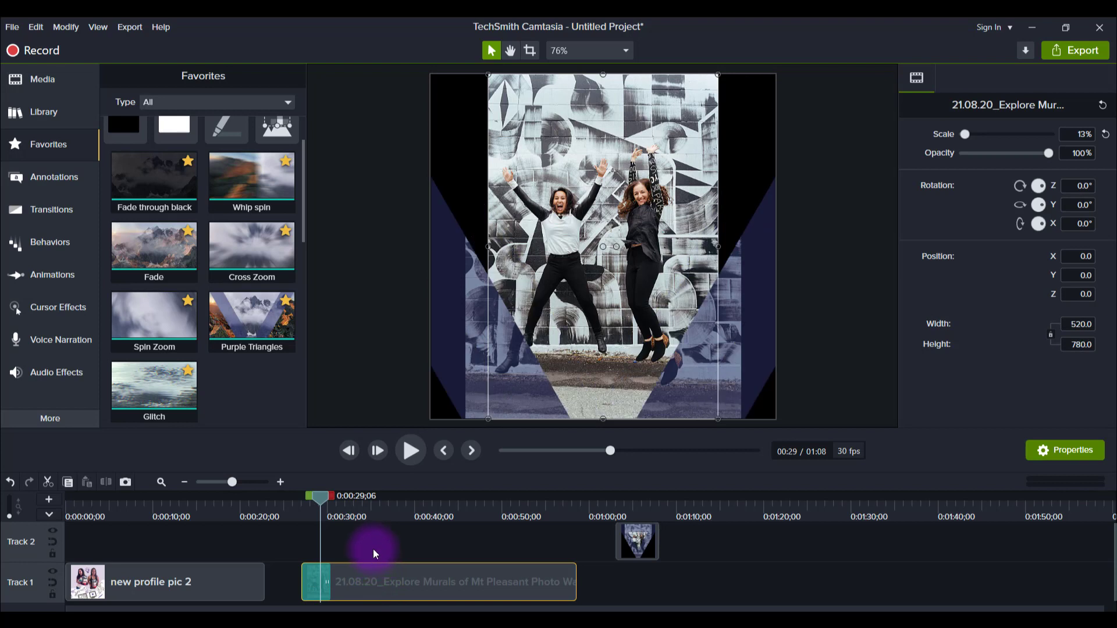
pyautogui.moveTo(376, 554); pyautogui.dragTo(373, 544)
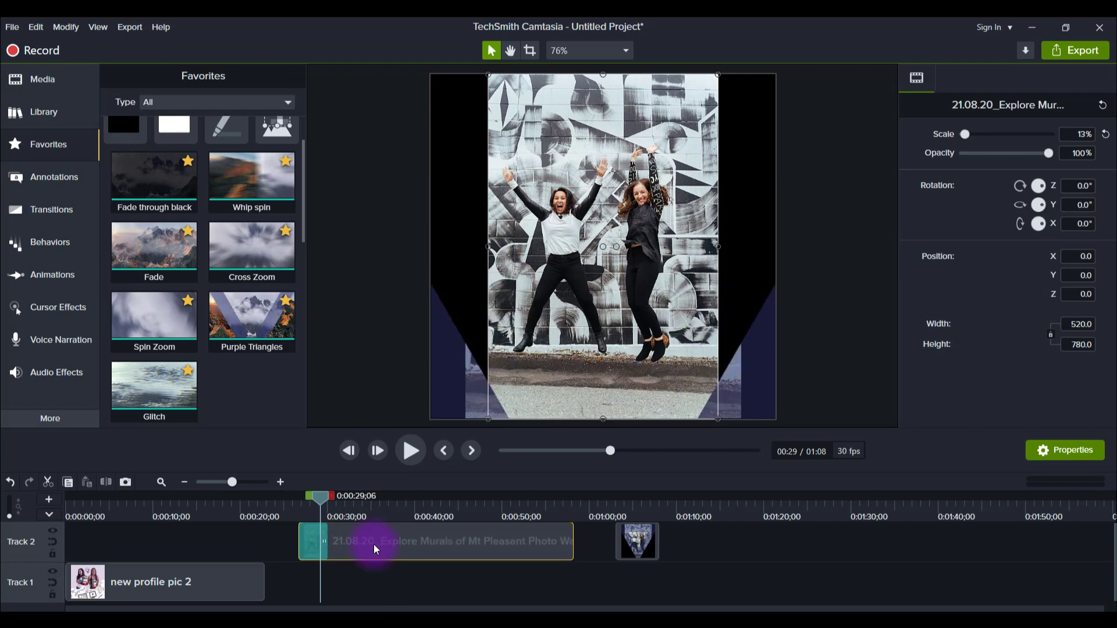
# Step the playhead back frame by frame to 0:00:28;21
pyautogui.press(',')
pyautogui.press(',')
pyautogui.press(',')
pyautogui.press(',')
pyautogui.press(',')
pyautogui.press(',')
pyautogui.press(',')
pyautogui.press(',')
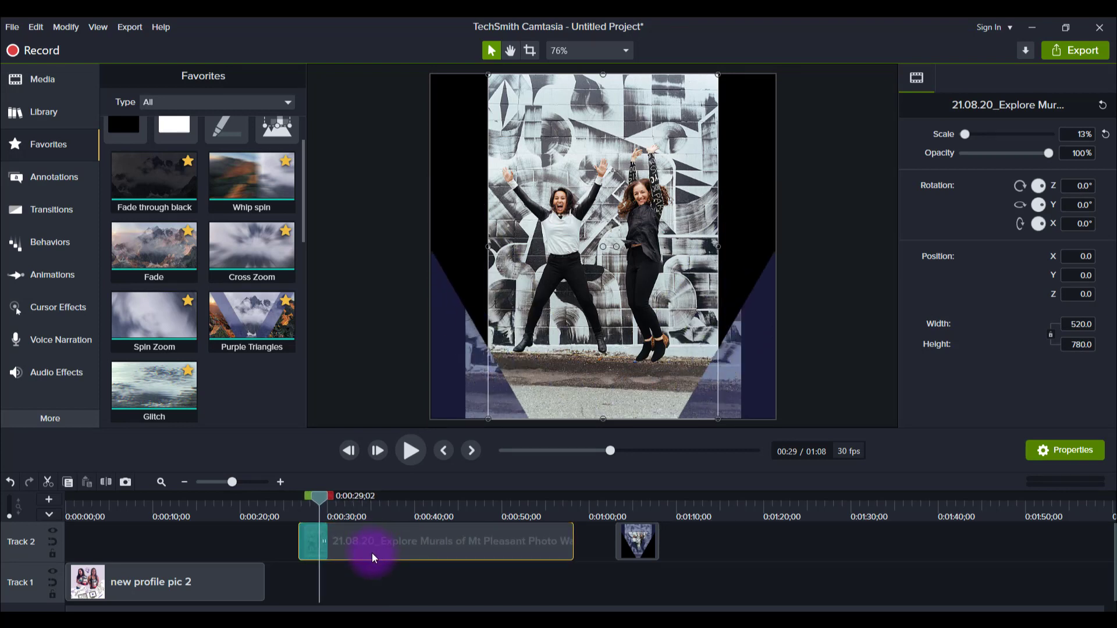
pyautogui.press(',')
pyautogui.press(',')
pyautogui.press(',')
pyautogui.press(',')
pyautogui.press(',')
pyautogui.press(',')
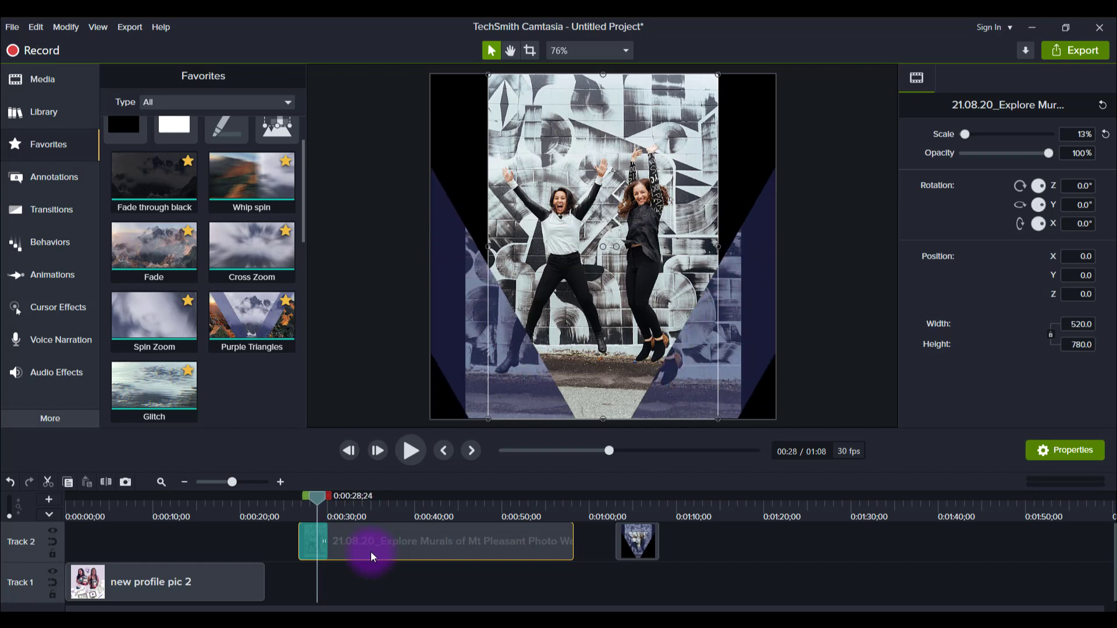
pyautogui.press(',')
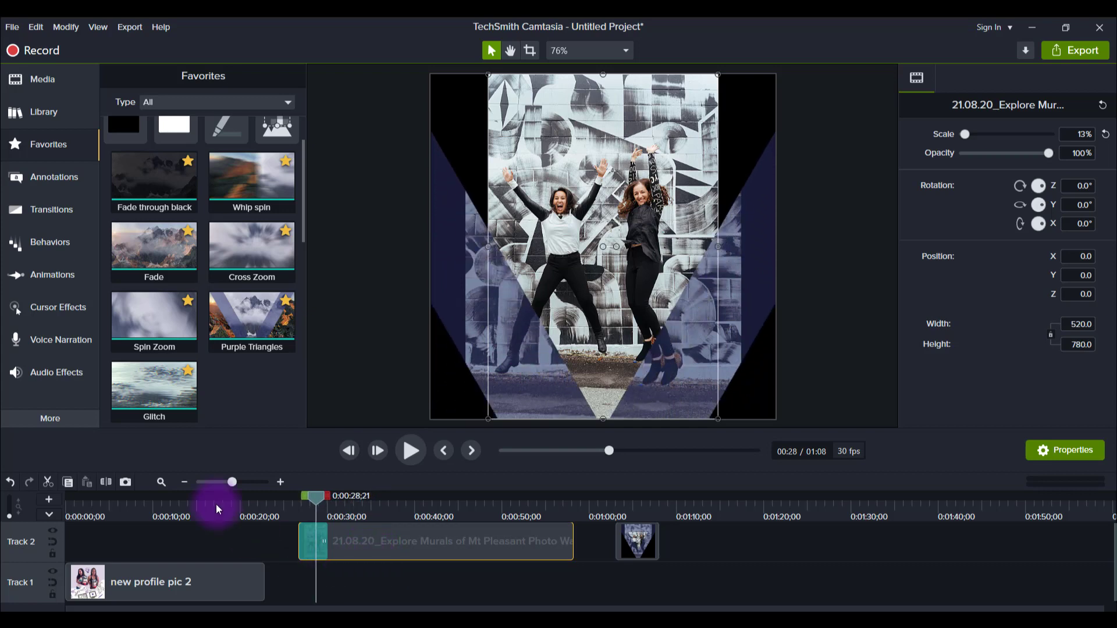
# Place the blue water AdobeStock image on Track 1 directly beneath the start of the mural photo clip
pyautogui.click(34, 76)
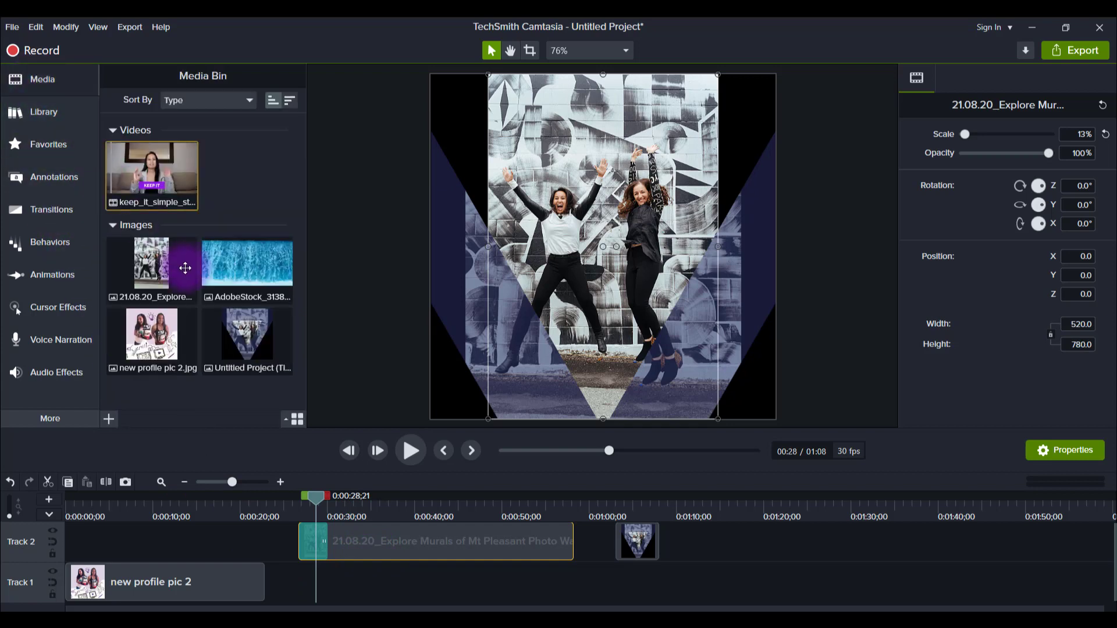
pyautogui.click(235, 257)
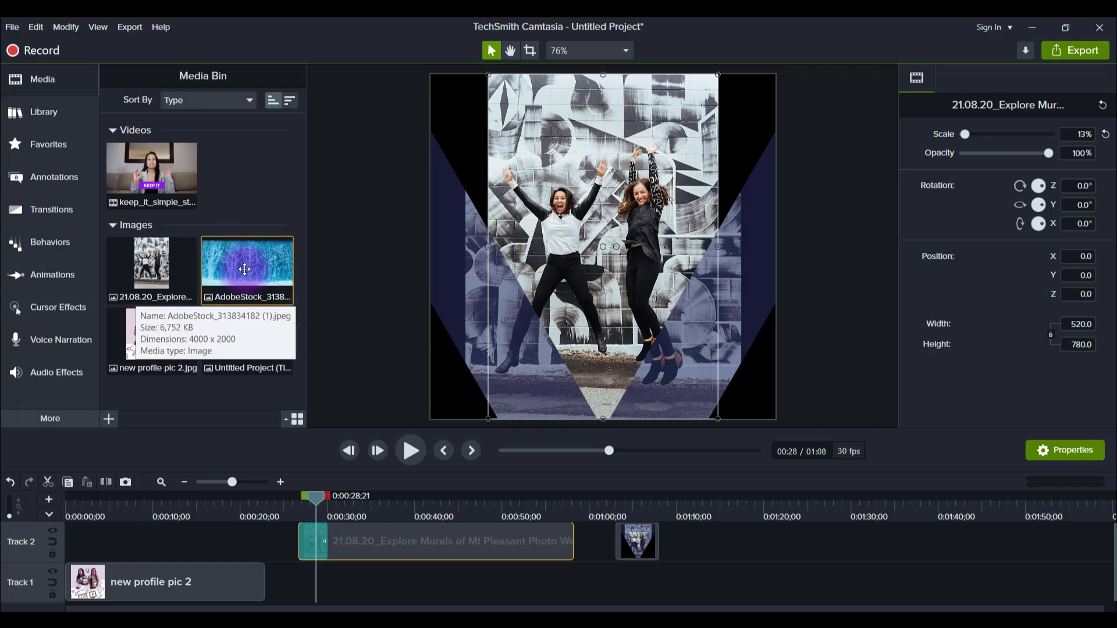
pyautogui.moveTo(244, 270); pyautogui.dragTo(300, 588)
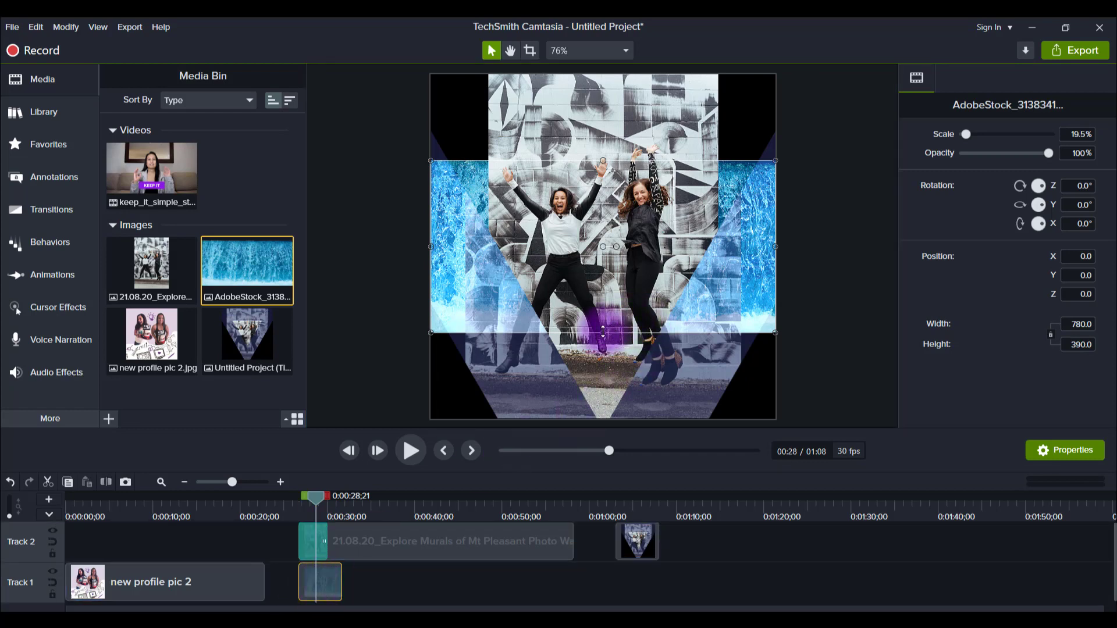
# Enlarge the water image to about 41% scale so it fills the canvas, and capture the current frame as a still image
pyautogui.moveTo(603, 333); pyautogui.dragTo(599, 430)
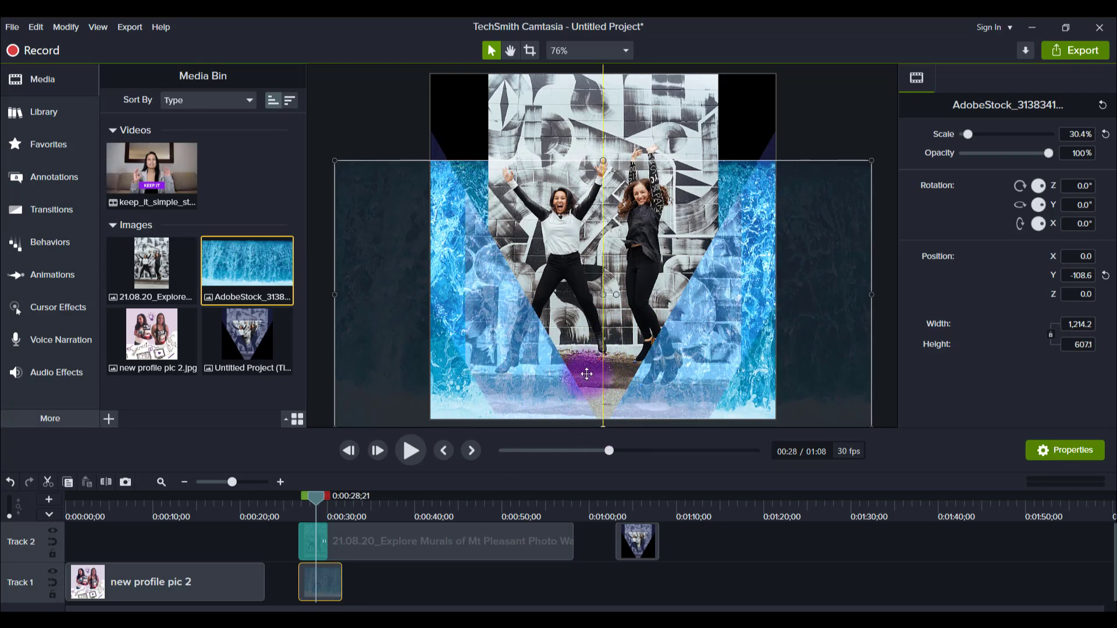
pyautogui.click(614, 162)
pyautogui.moveTo(605, 158); pyautogui.dragTo(601, 62)
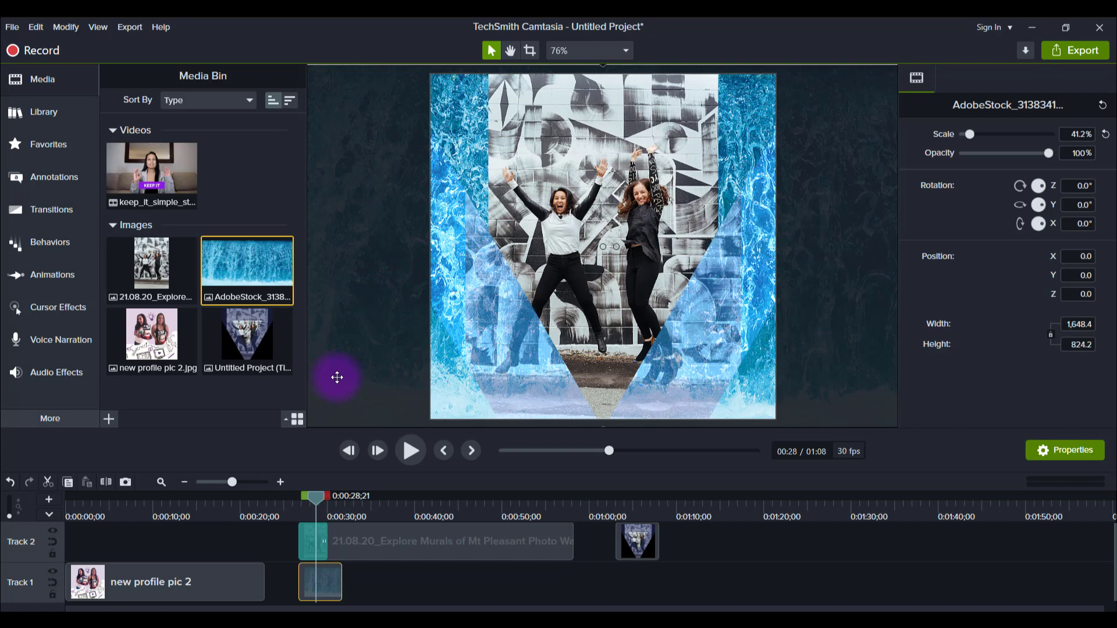
pyautogui.click(125, 483)
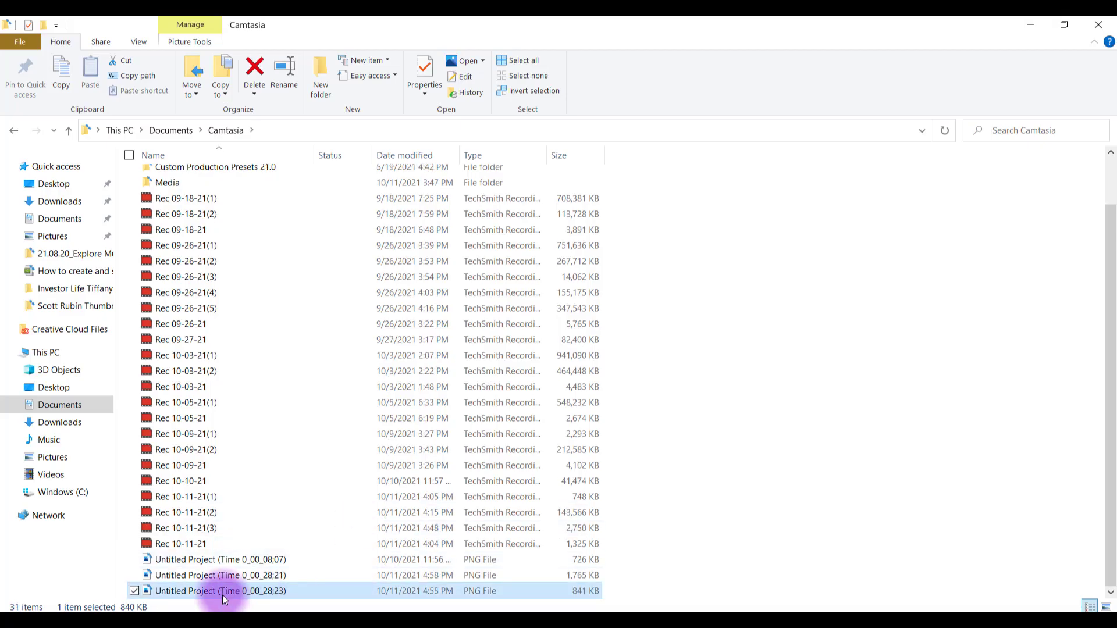
# Switch back to Camtasia and move the newly captured still from Track 3 to Track 2, directly after the earlier triangle still
pyautogui.hotkey('alt', 'Tab')
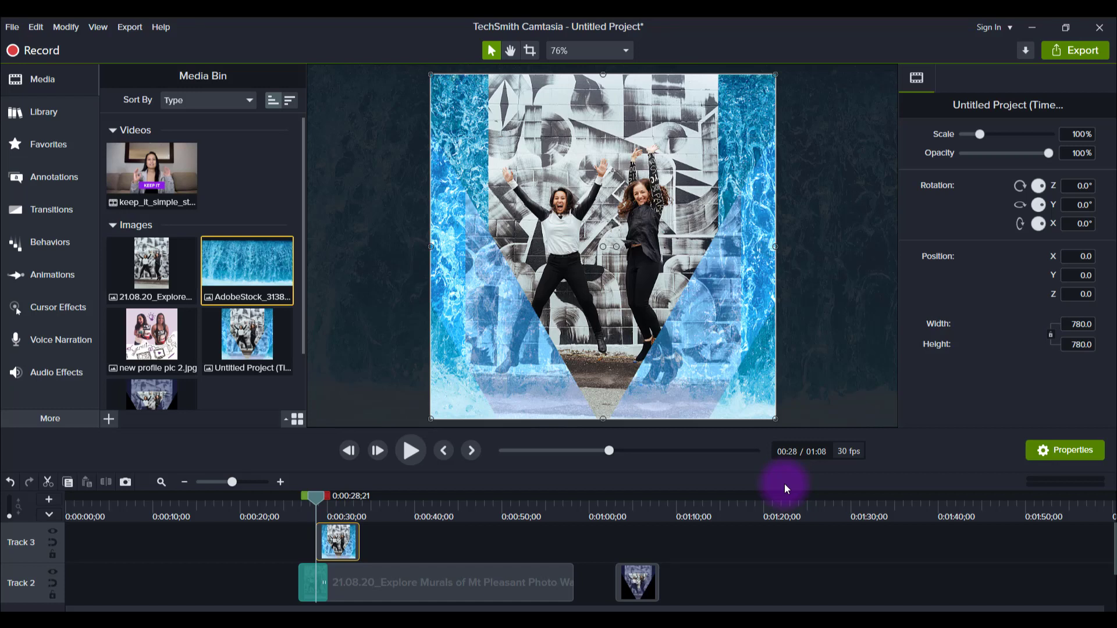
pyautogui.moveTo(349, 540); pyautogui.dragTo(686, 571)
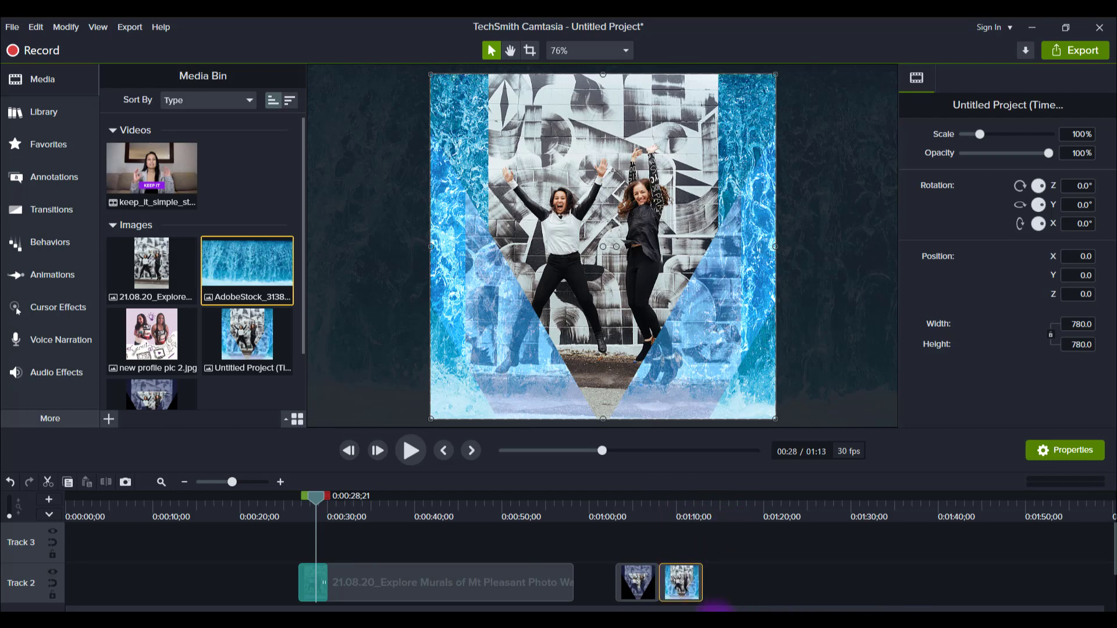
# Delete the water image from Track 1 and remove the transition at the start of the mural photo clip
pyautogui.scroll(-2, 337, 578)
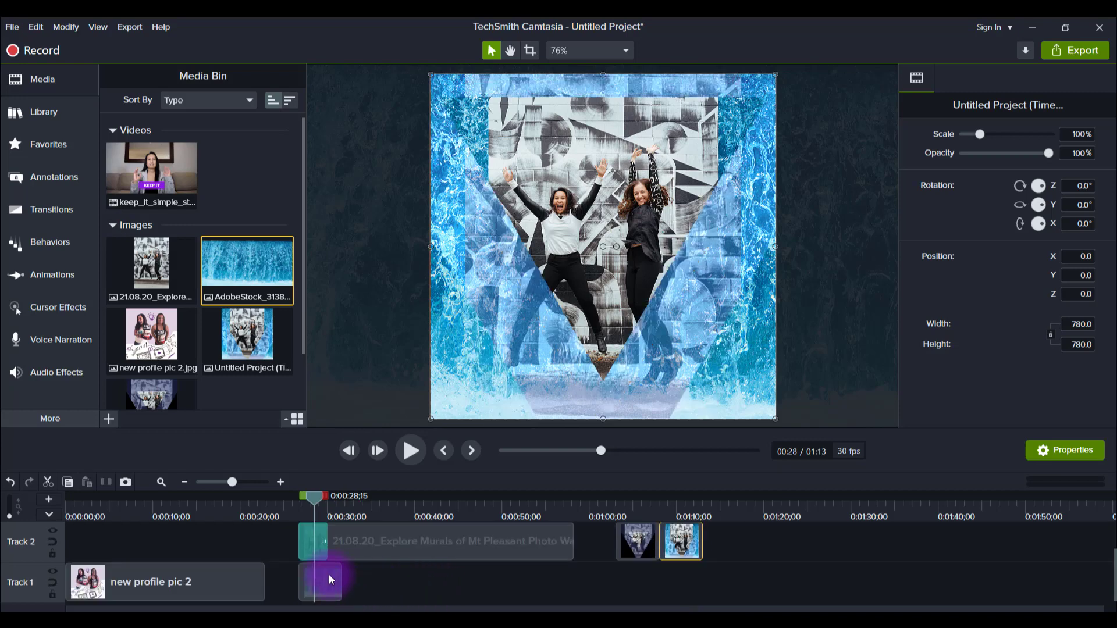
pyautogui.click(316, 585)
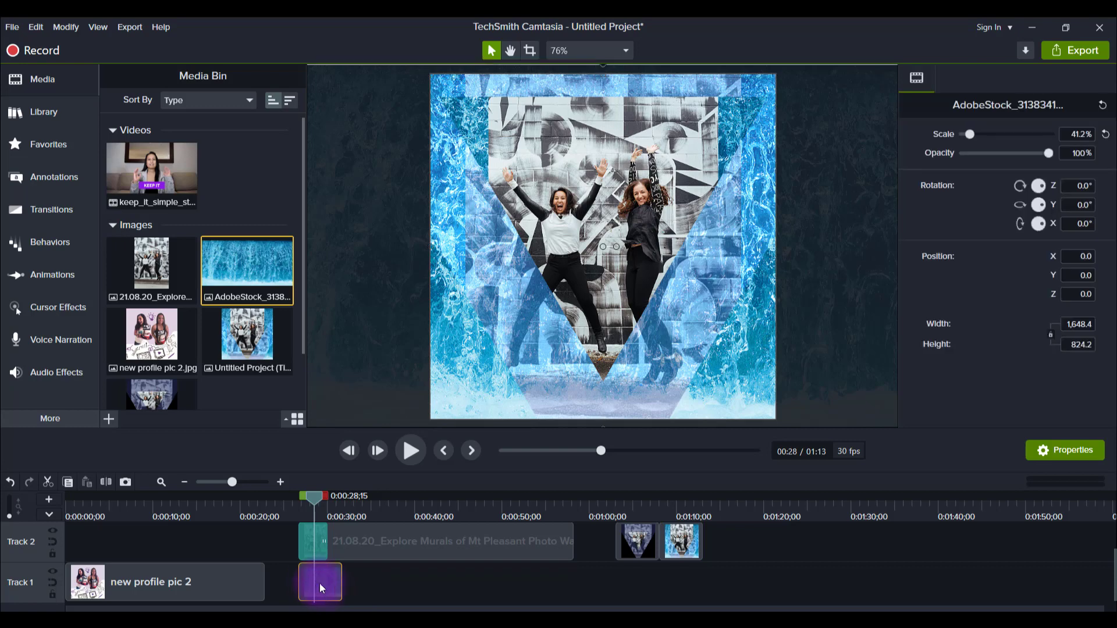
pyautogui.press('Delete')
pyautogui.click(312, 544)
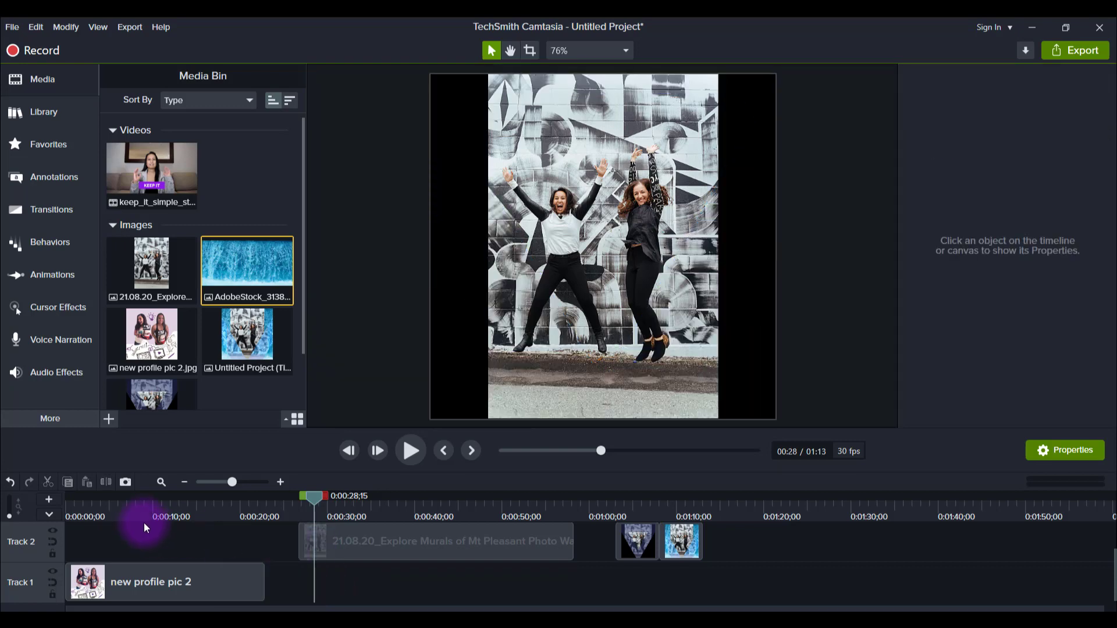
# Apply the Action Wipe transition to the start of the mural photo clip and park the playhead mid-transition at 0:00:28;18
pyautogui.moveTo(134, 506); pyautogui.dragTo(123, 504)
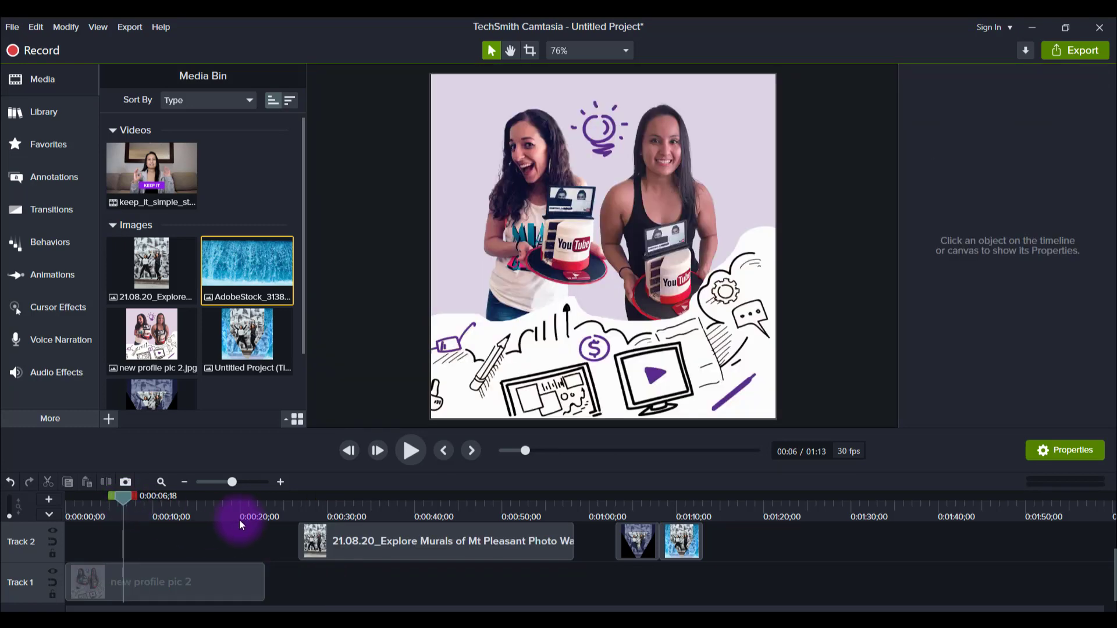
pyautogui.click(309, 511)
pyautogui.click(44, 209)
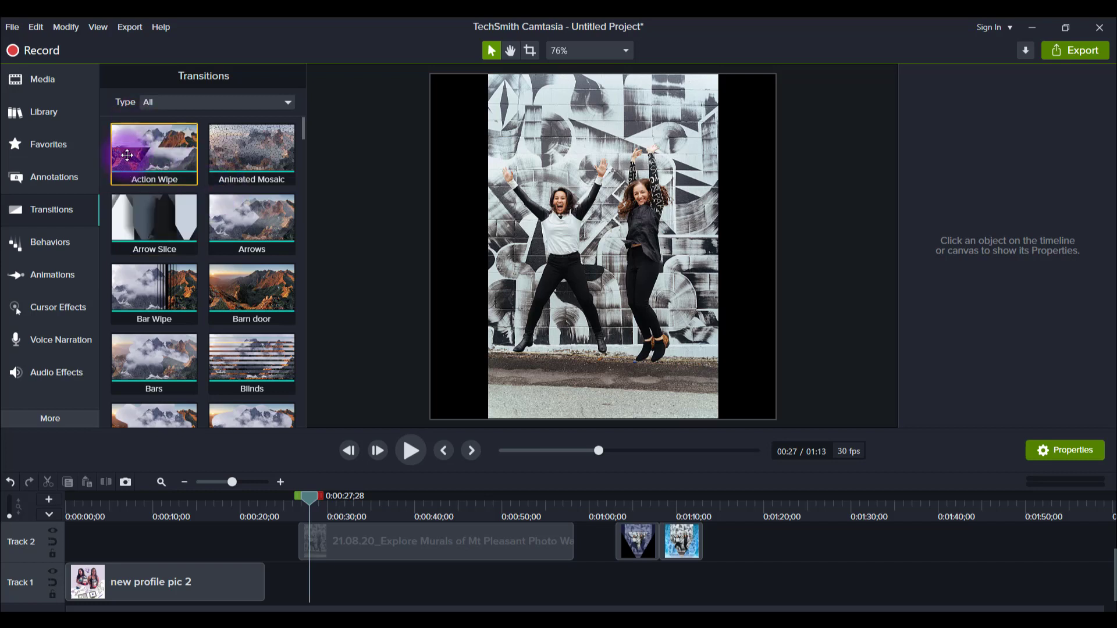
pyautogui.moveTo(131, 147); pyautogui.dragTo(333, 549)
pyautogui.click(317, 545)
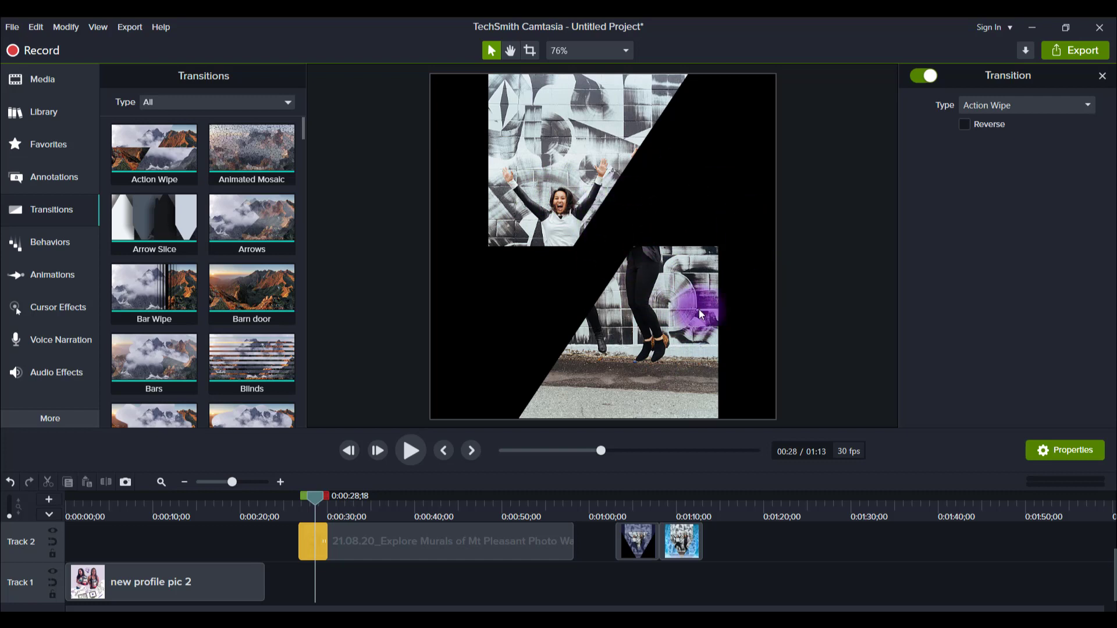
# Place the blue water AdobeStock image on Track 1 beneath the start of the mural clip and enlarge it to about 41% scale
pyautogui.click(26, 70)
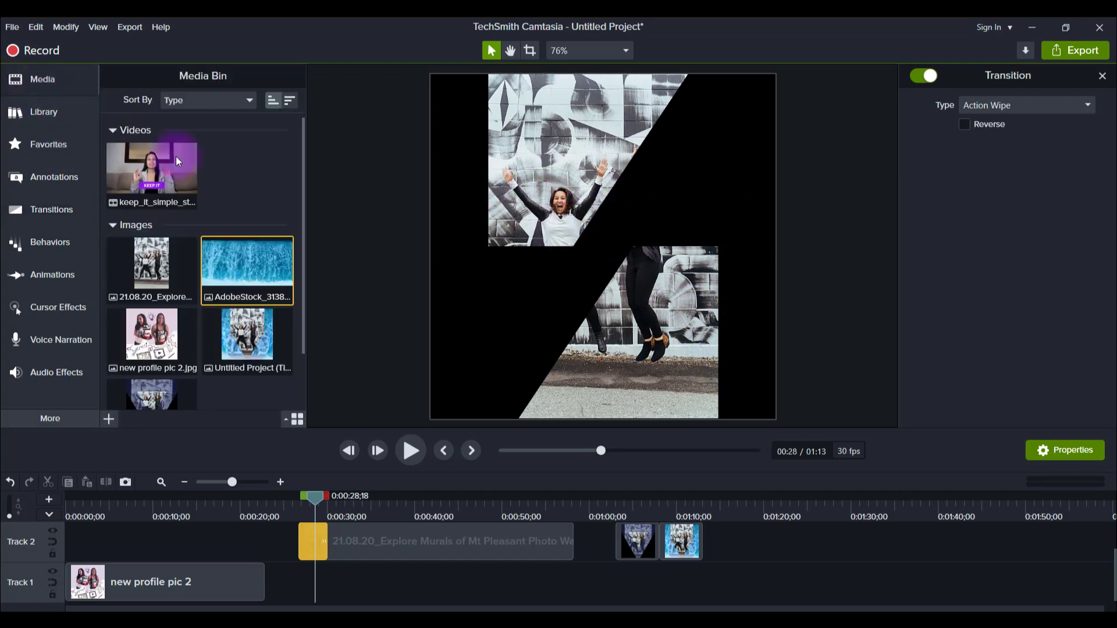
pyautogui.moveTo(245, 258)
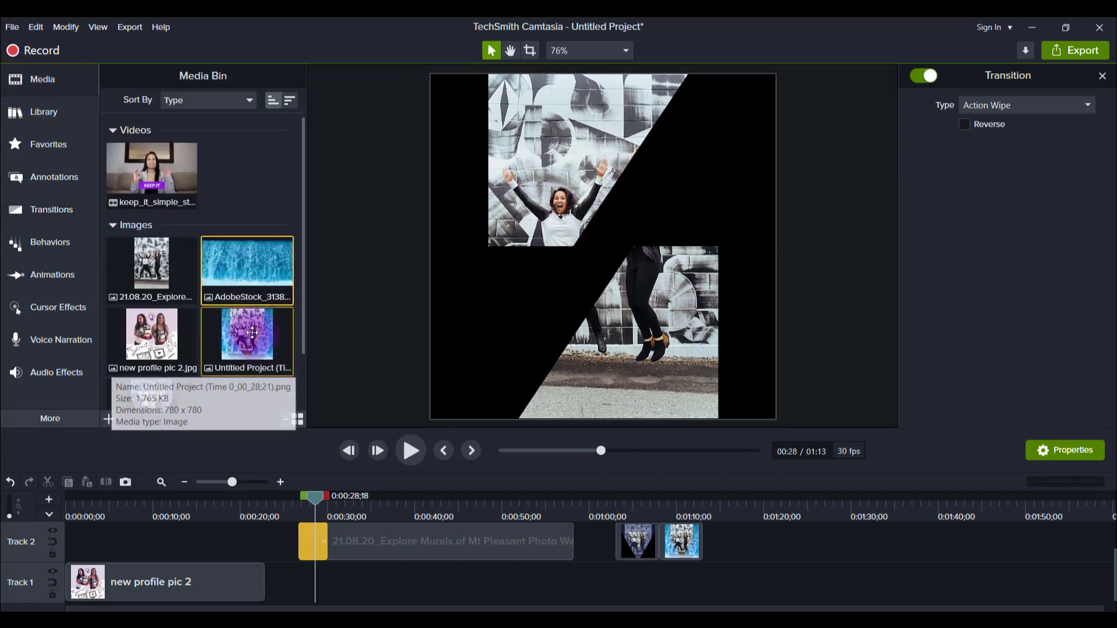
pyautogui.moveTo(244, 258); pyautogui.dragTo(300, 585)
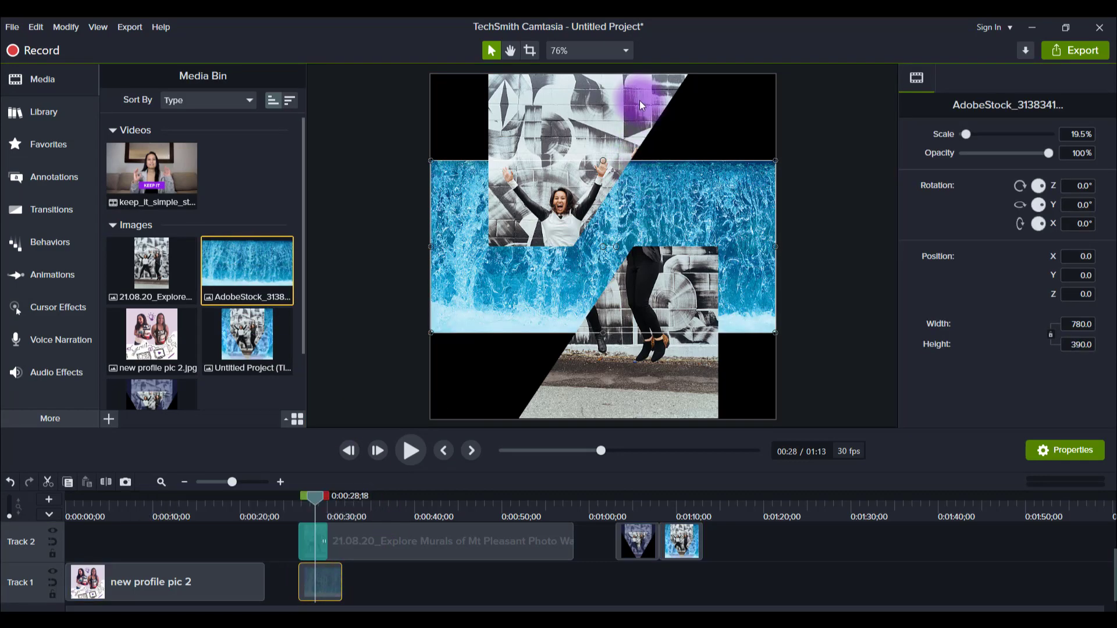
pyautogui.click(610, 157)
pyautogui.moveTo(610, 157); pyautogui.dragTo(588, 54)
pyautogui.moveTo(591, 333); pyautogui.dragTo(592, 426)
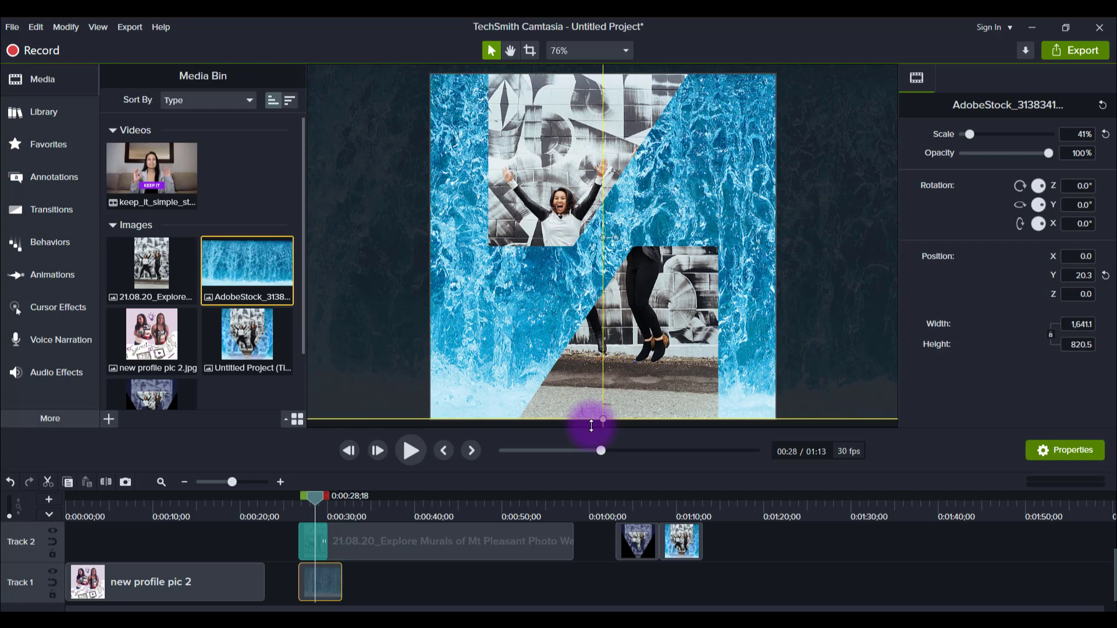
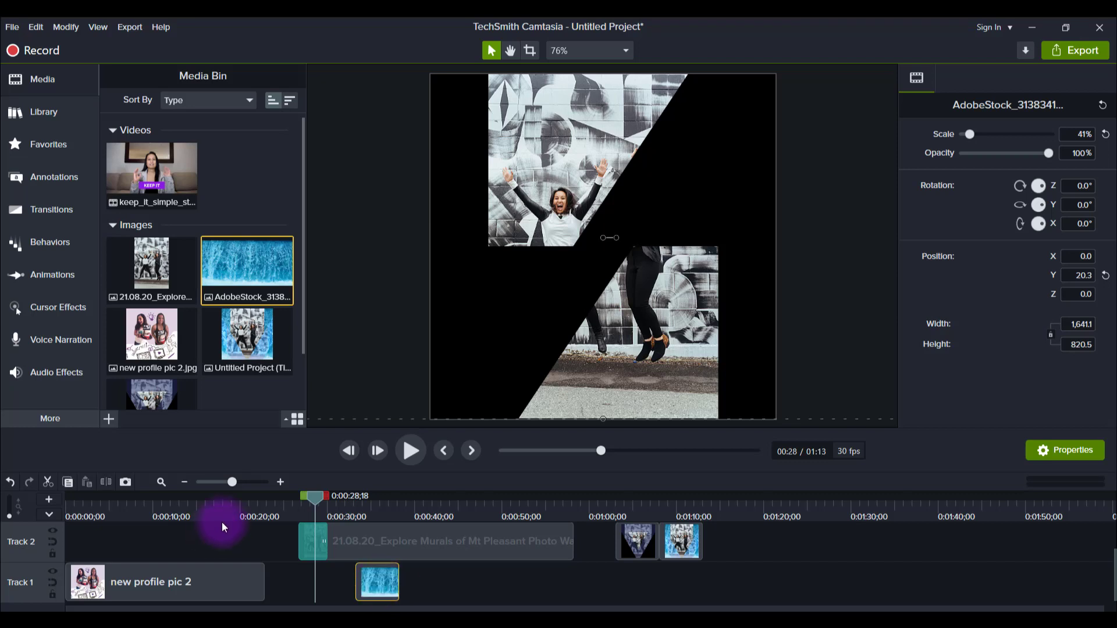
# Remove the Action Wipe from the mural photo clip and apply the Checkerboard transition to its start
pyautogui.click(310, 542)
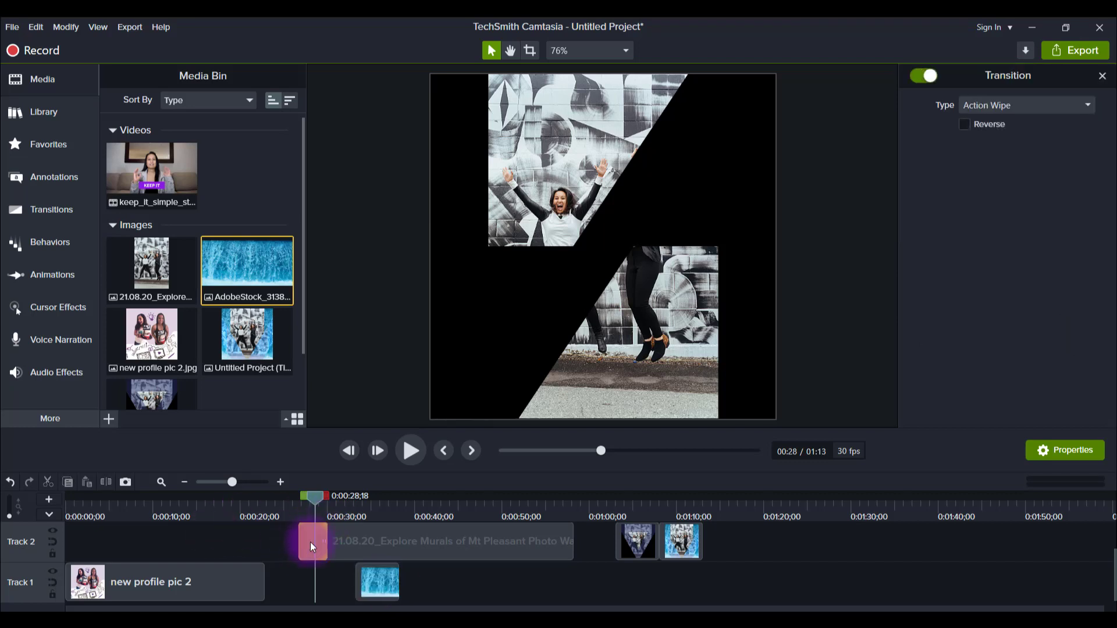
pyautogui.click(30, 213)
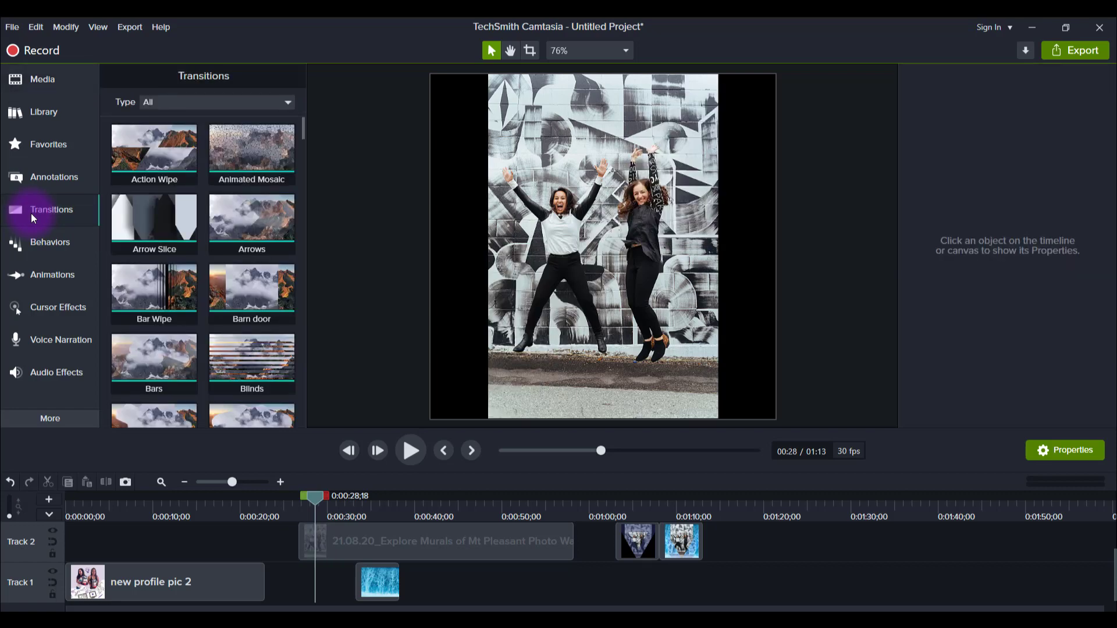
pyautogui.scroll(-1, 193, 221)
pyautogui.scroll(-8, 193, 222)
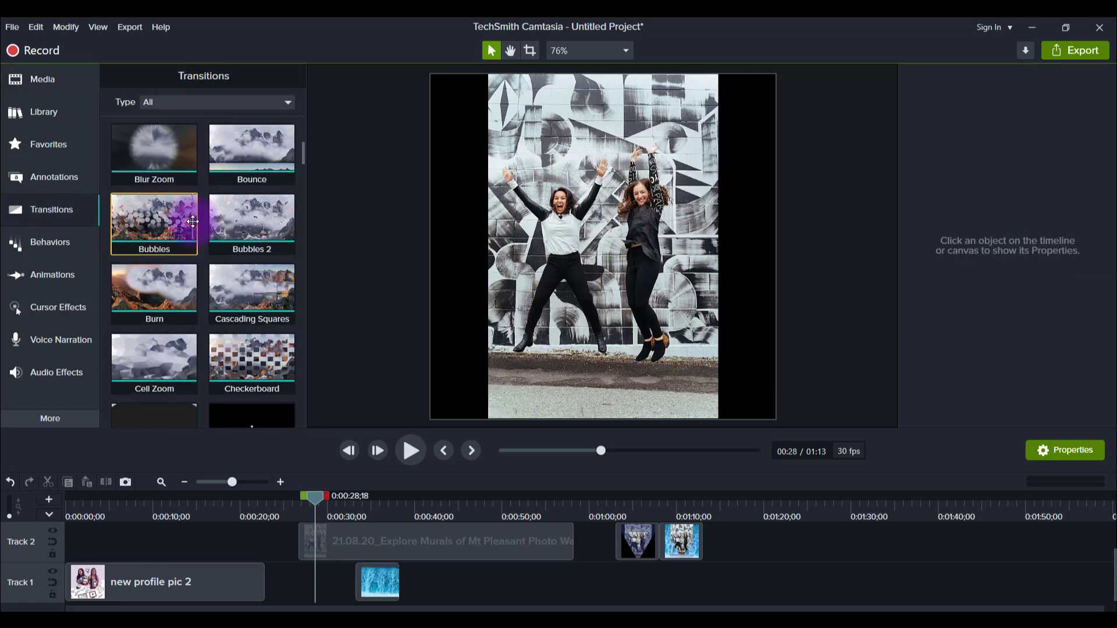
pyautogui.scroll(1, 193, 221)
pyautogui.scroll(1, 198, 227)
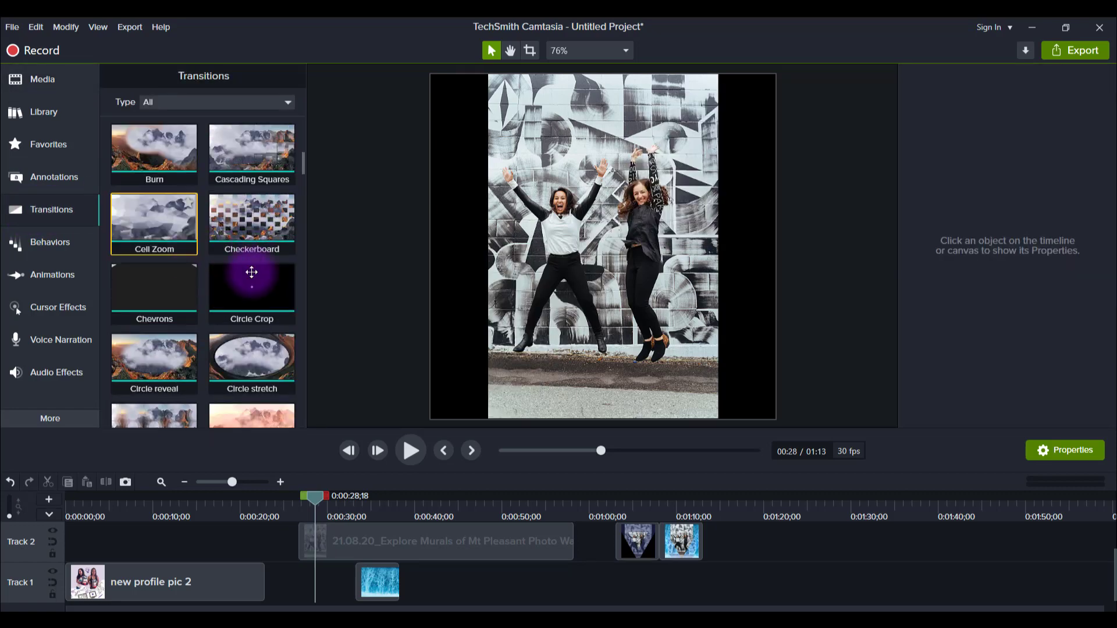
pyautogui.scroll(2, 199, 236)
pyautogui.scroll(5, 201, 221)
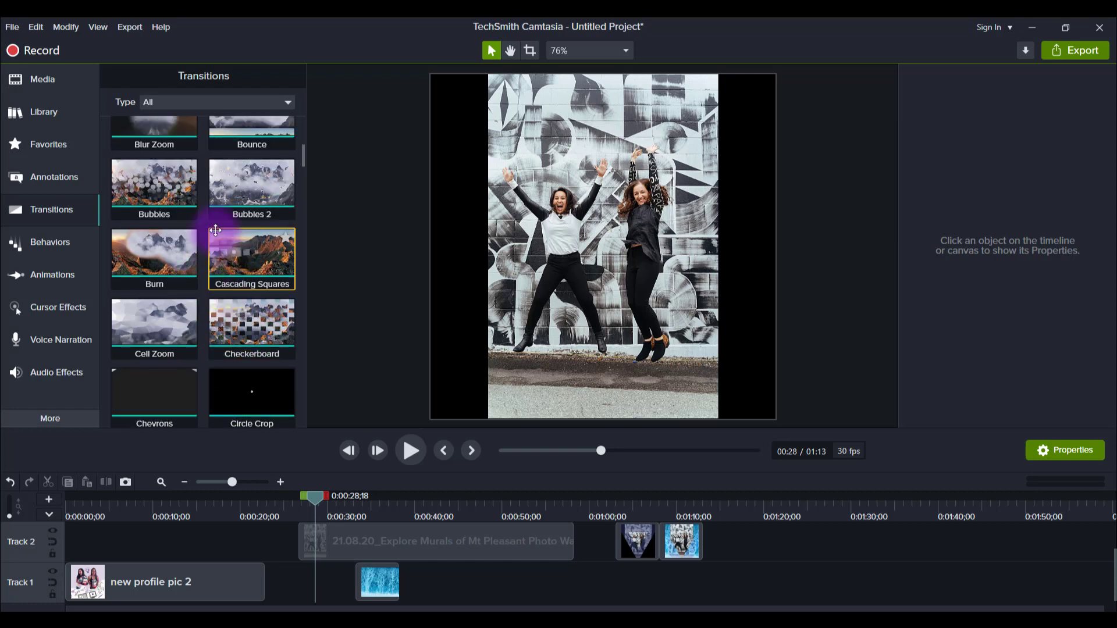
pyautogui.scroll(-4, 201, 202)
pyautogui.moveTo(195, 198); pyautogui.dragTo(307, 546)
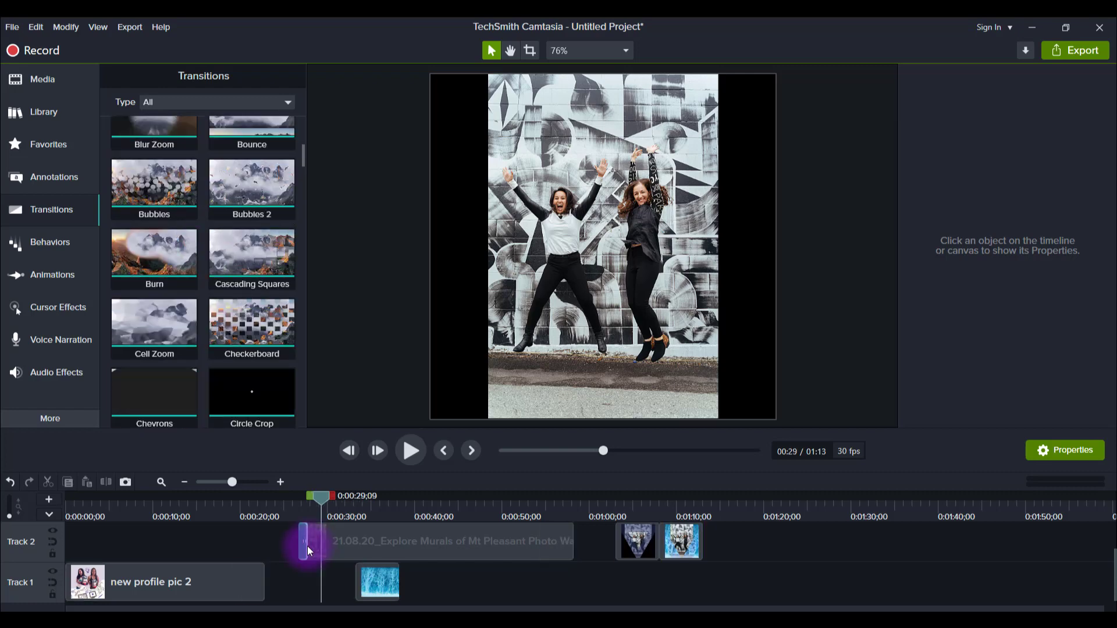
# Move the playhead to 0:00:30;15 within the Checkerboard transition and slide the water image beneath the start of the mural clip
pyautogui.moveTo(308, 487); pyautogui.dragTo(311, 482)
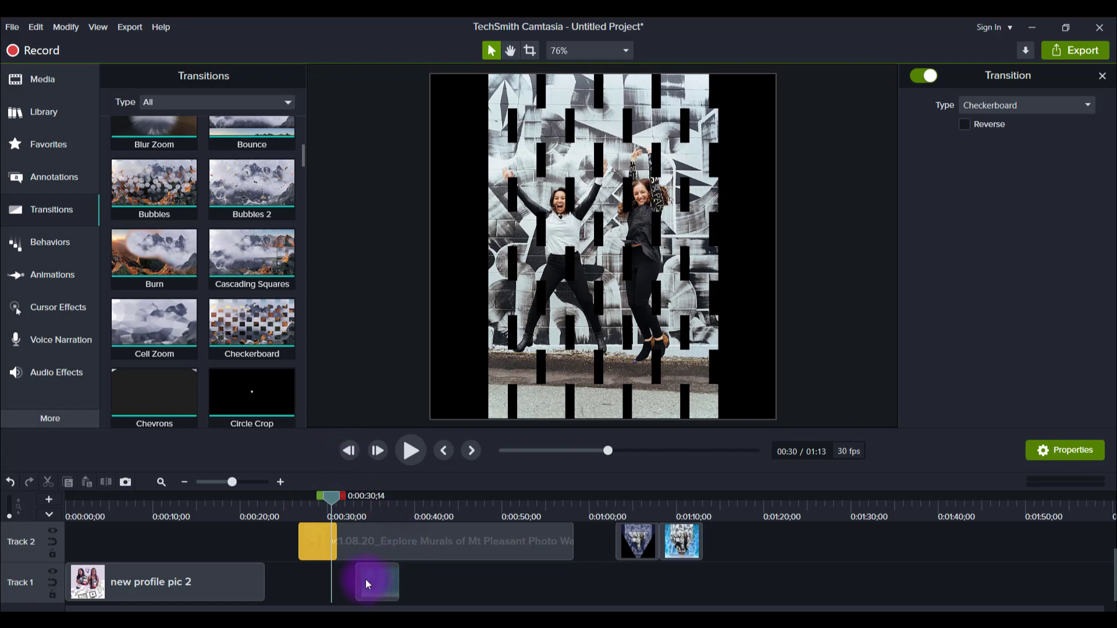
pyautogui.moveTo(365, 579); pyautogui.dragTo(312, 584)
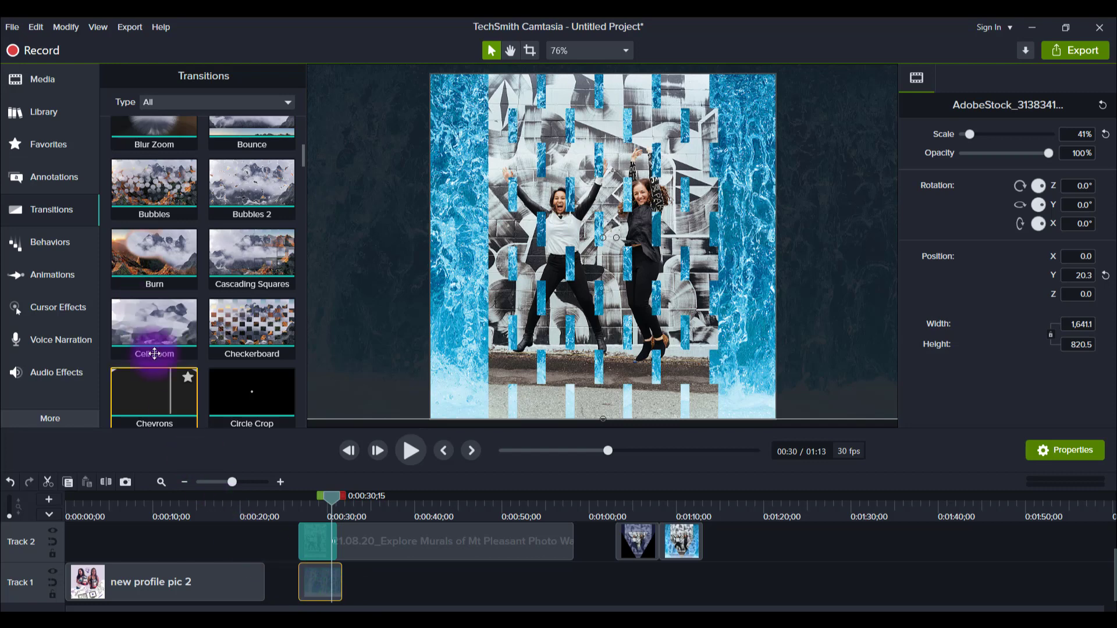
# Apply the Colorize visual effect to the water image with black as its color, and toggle the effect off and on to compare
pyautogui.click(50, 424)
pyautogui.click(50, 420)
pyautogui.click(64, 418)
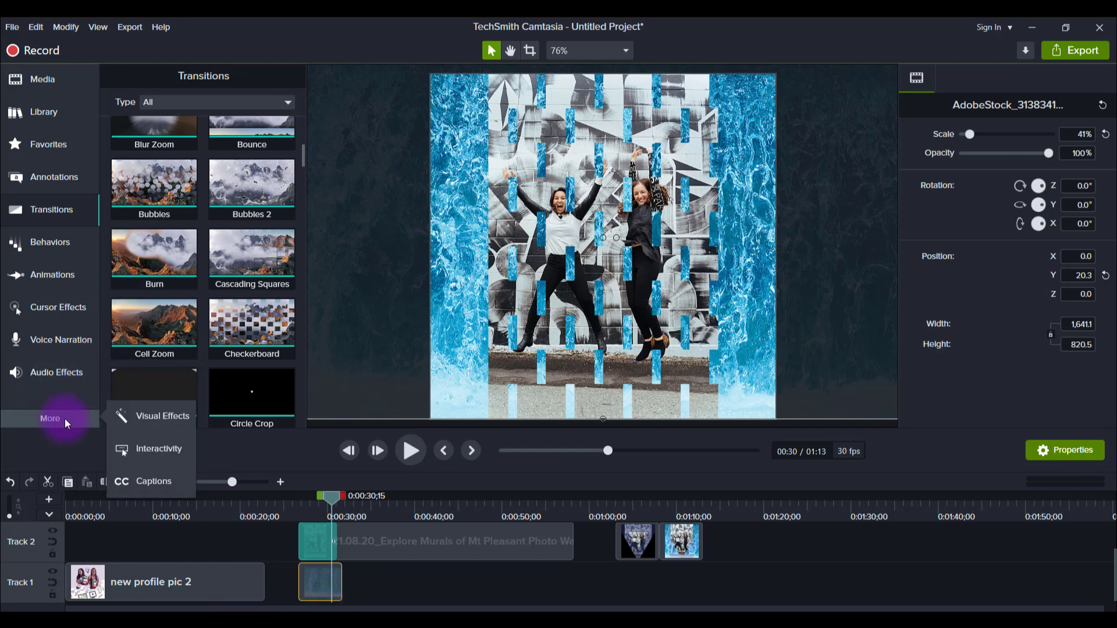
pyautogui.click(149, 417)
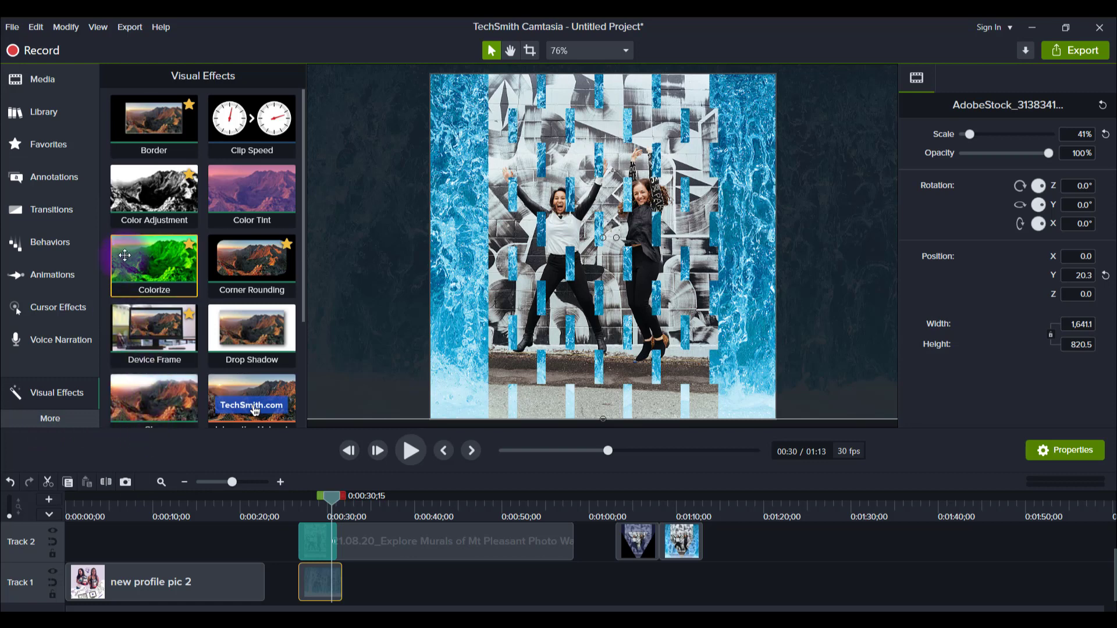
pyautogui.moveTo(131, 256); pyautogui.dragTo(313, 585)
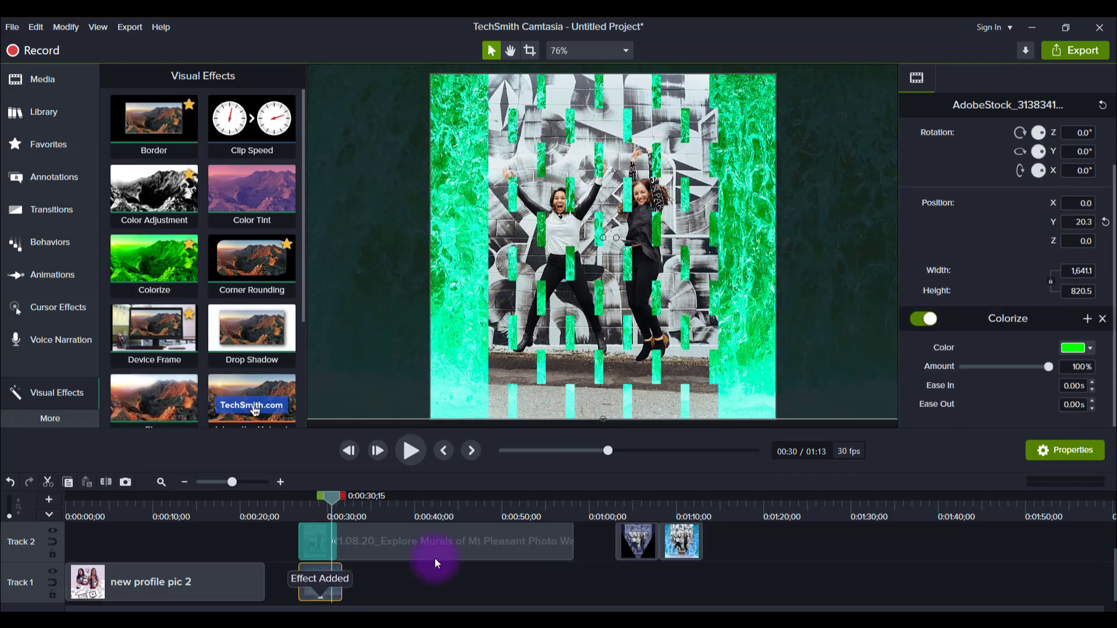
pyautogui.click(1079, 348)
pyautogui.click(1026, 394)
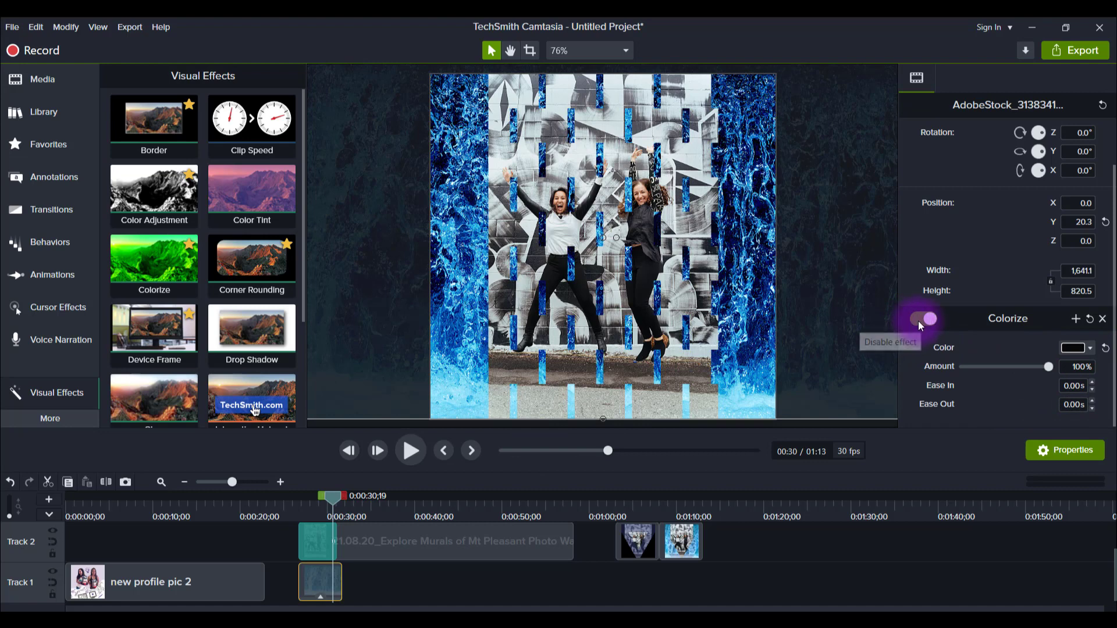
pyautogui.click(918, 320)
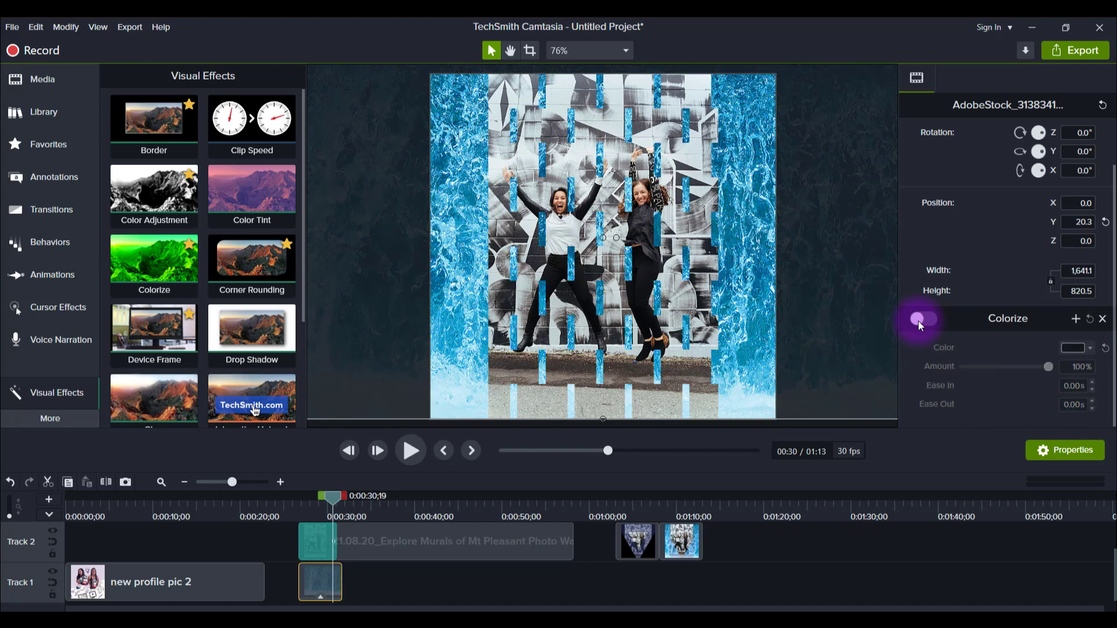
pyautogui.click(918, 320)
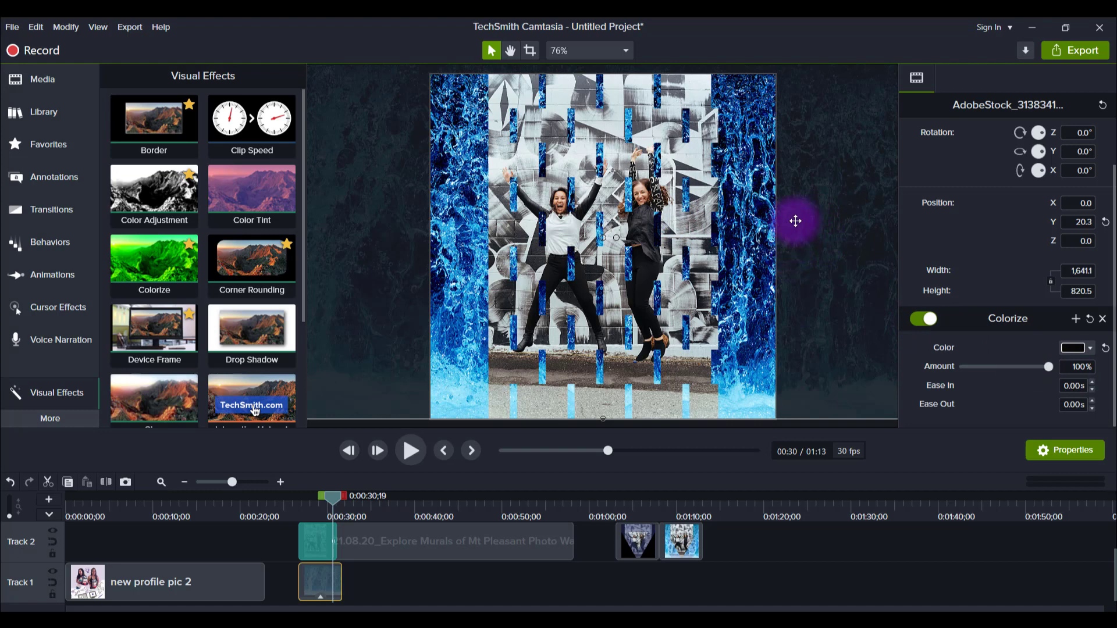
# Slide the water image later on Track 1 and replace the mural clip's Checkerboard transition with Concentric Rings
pyautogui.moveTo(323, 582); pyautogui.dragTo(387, 583)
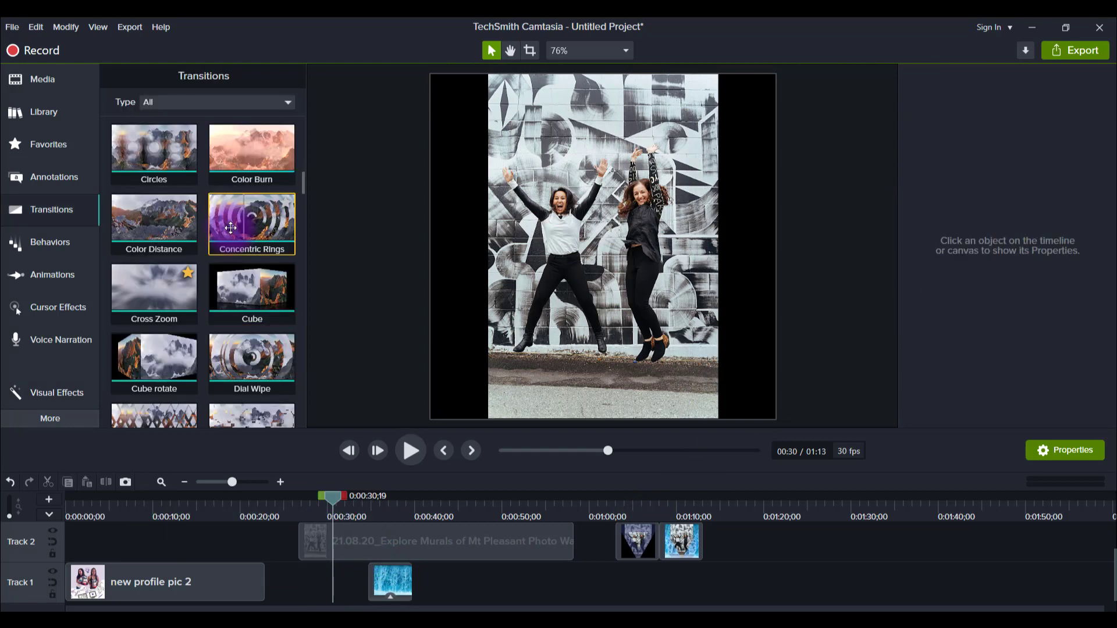
pyautogui.moveTo(231, 228); pyautogui.dragTo(330, 517)
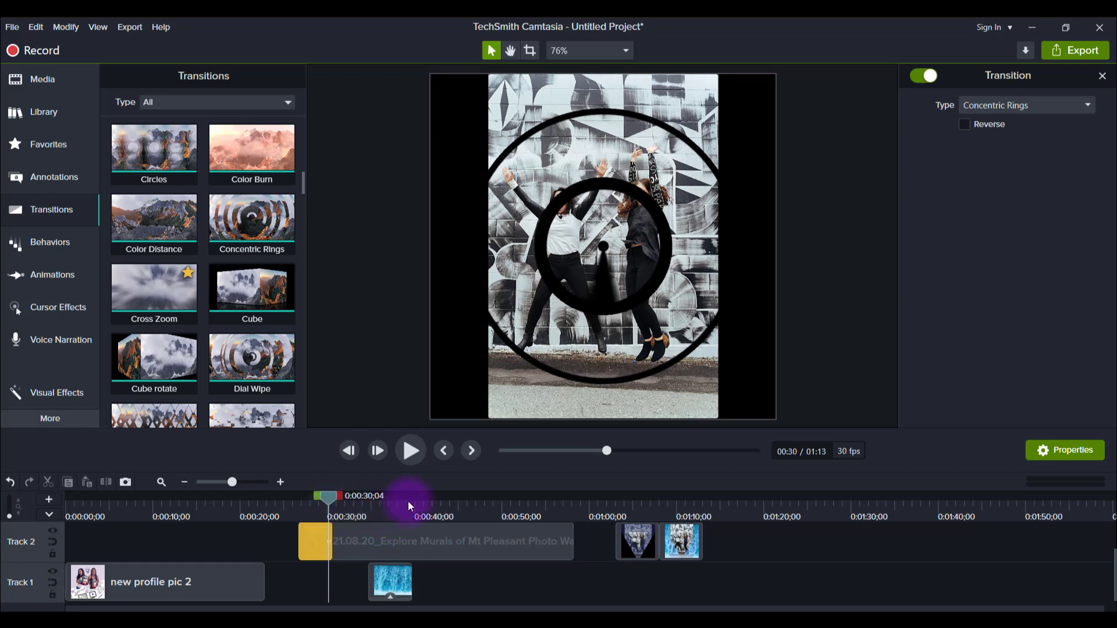
# Enlarge the mural photo on the canvas to about 14.6% scale and shift it vertically to about Y 49.3
pyautogui.click(555, 406)
pyautogui.moveTo(551, 400); pyautogui.dragTo(556, 380)
pyautogui.moveTo(717, 394); pyautogui.dragTo(748, 427)
pyautogui.moveTo(639, 401); pyautogui.dragTo(625, 382)
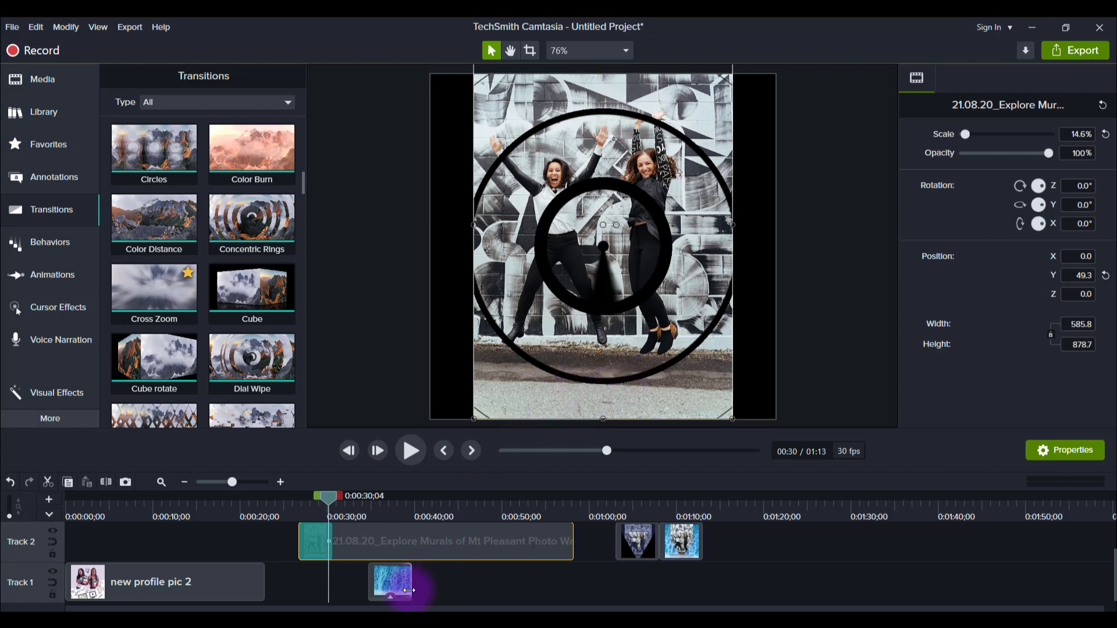
# Move the water image back beneath the Concentric Rings transition and compare the image with Colorize off and on
pyautogui.moveTo(394, 580); pyautogui.dragTo(326, 578)
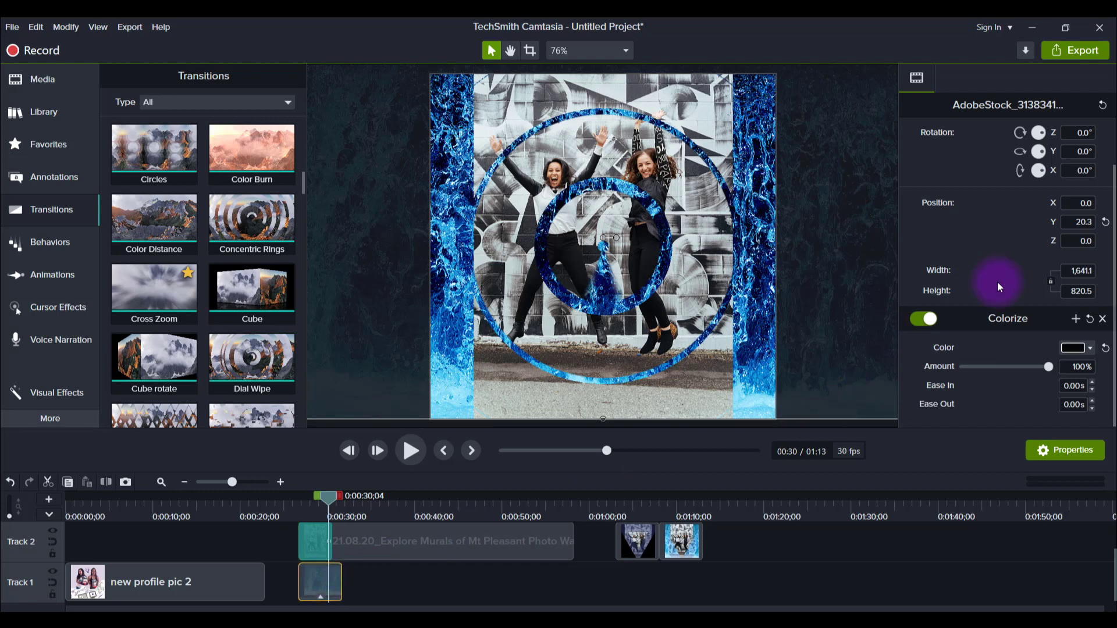
pyautogui.click(923, 320)
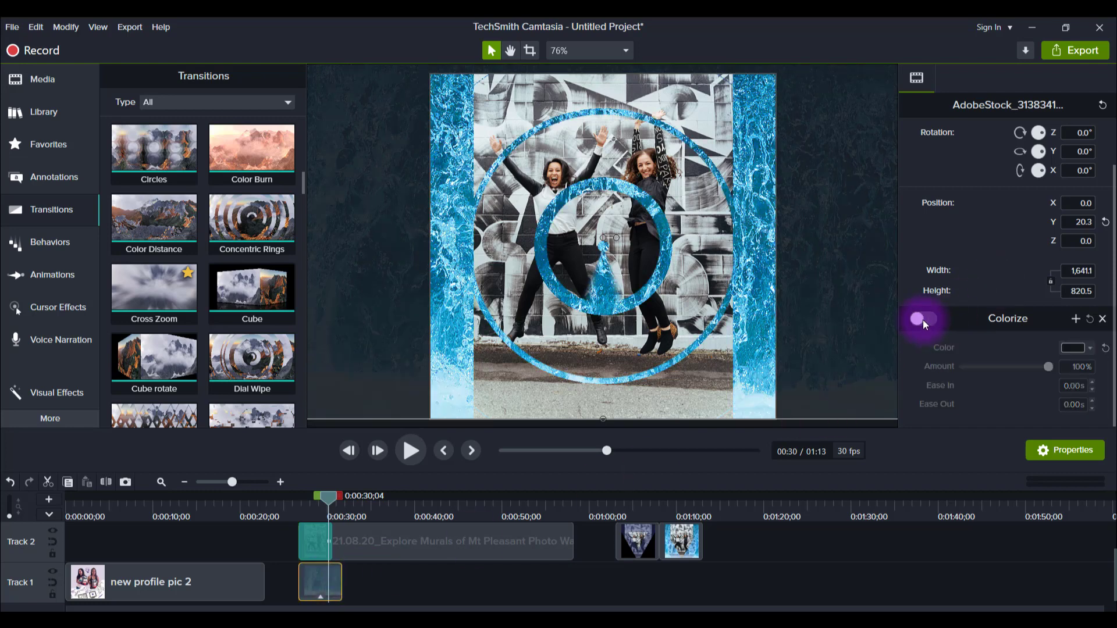
pyautogui.click(923, 320)
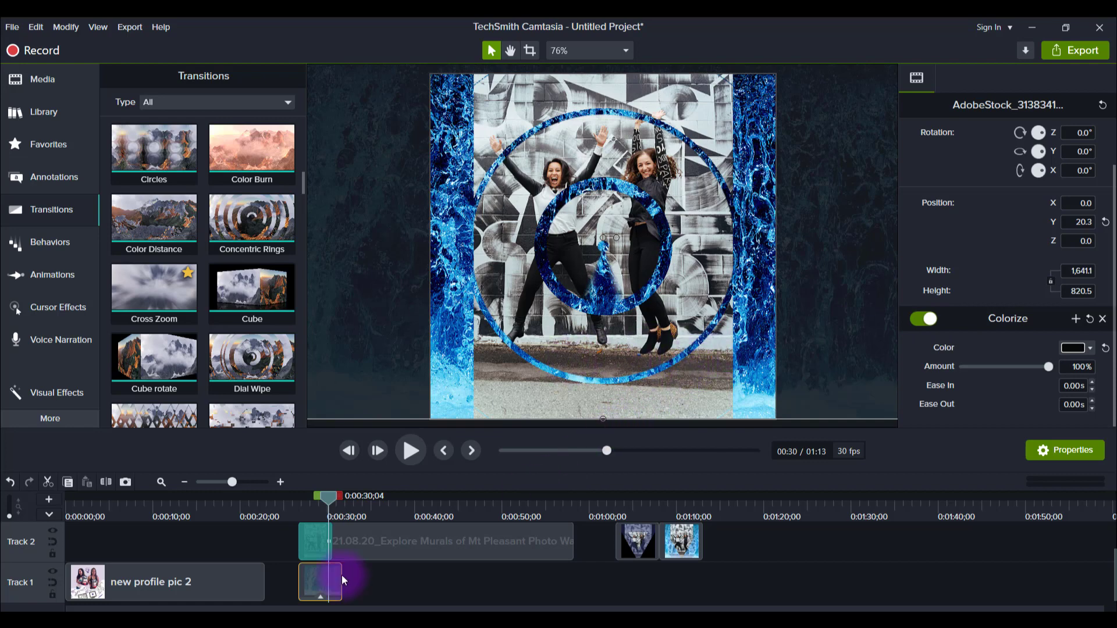
# Move the water image out from under the mural clip's transition and replace Concentric Rings with the Glitch transition
pyautogui.moveTo(316, 583); pyautogui.dragTo(425, 586)
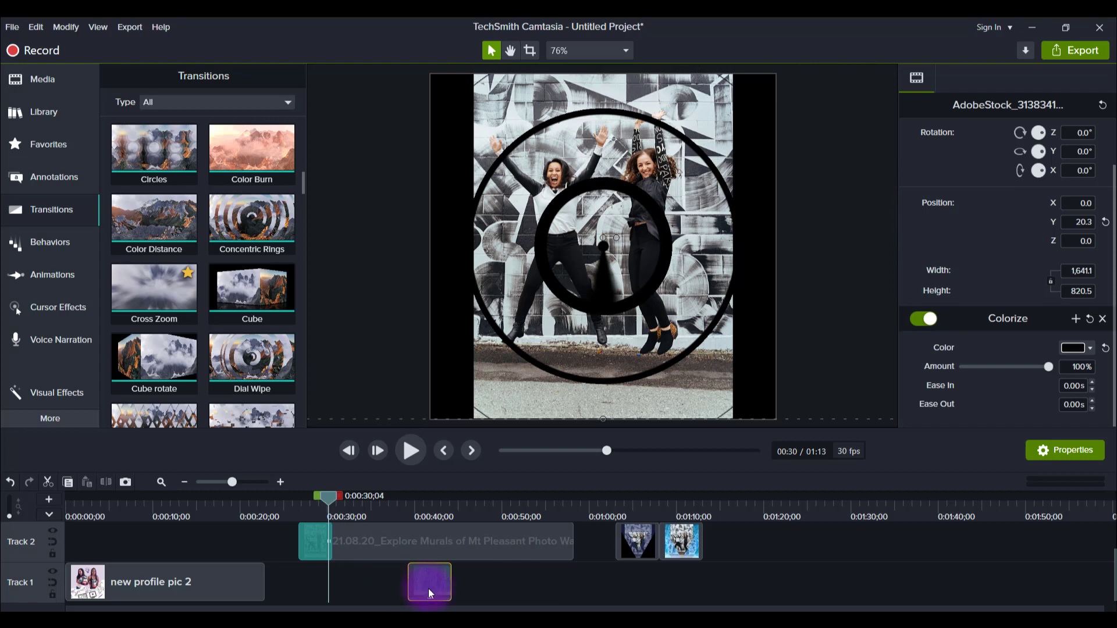
pyautogui.moveTo(430, 594); pyautogui.dragTo(392, 594)
pyautogui.click(299, 550)
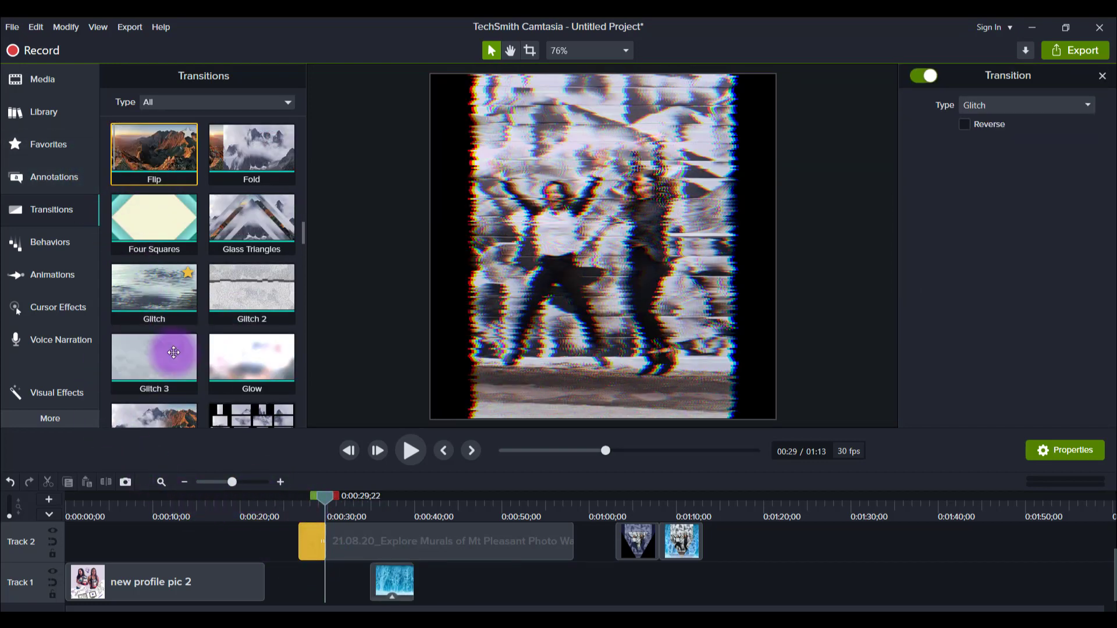
# Magnify the timeline around the playhead and examine the Glitch transition frame by frame between 0:00:29;24 and 0:00:29;25
pyautogui.moveTo(185, 331); pyautogui.dragTo(202, 342)
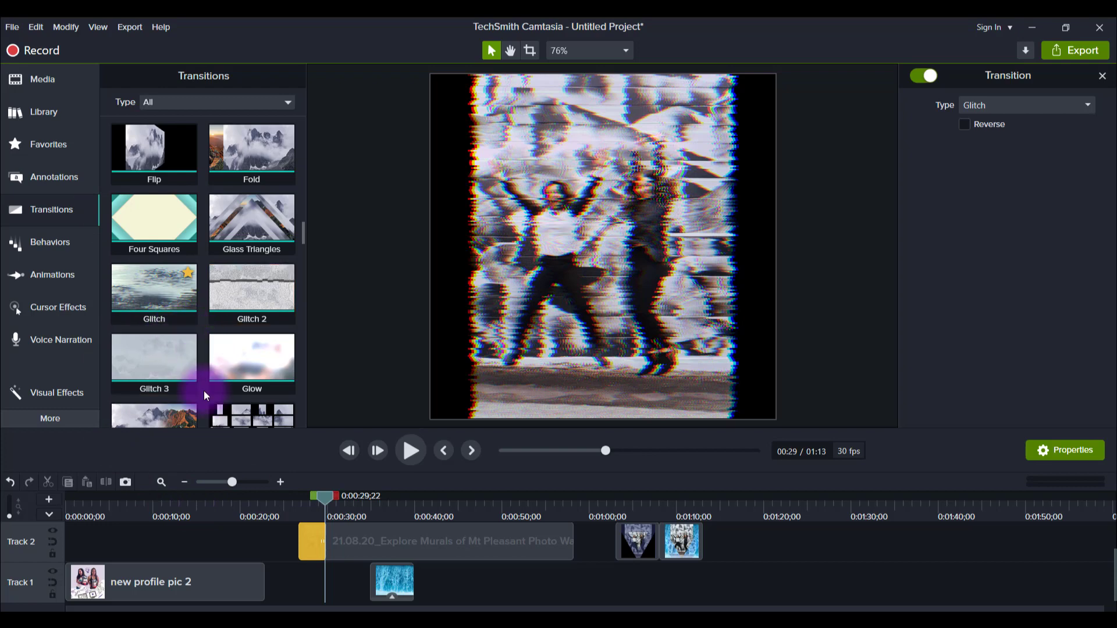
pyautogui.click(281, 482)
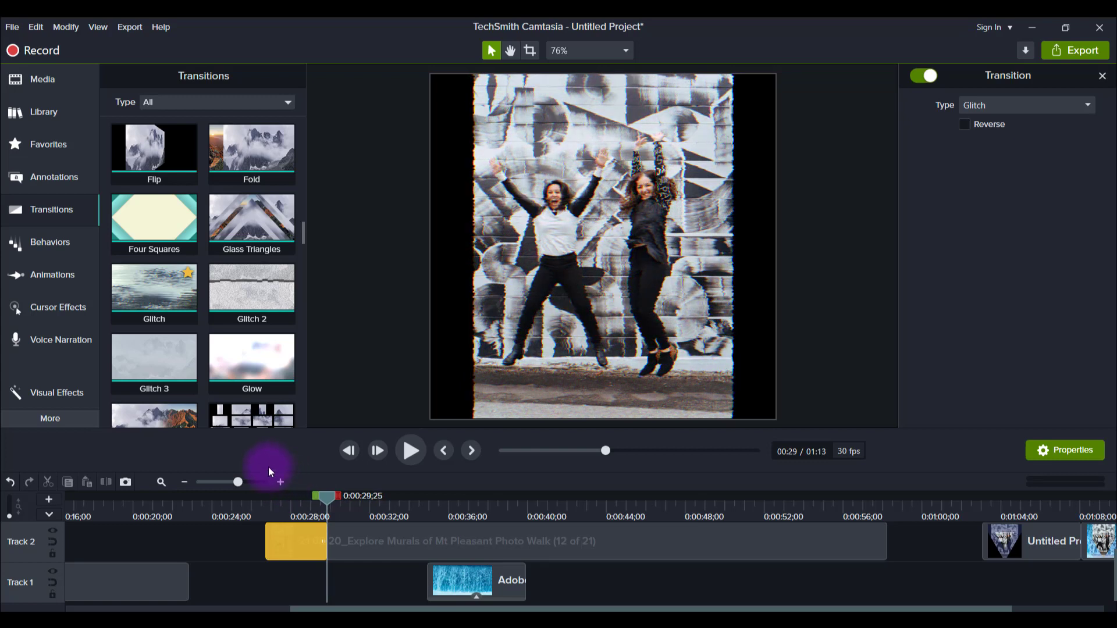
pyautogui.press(',')
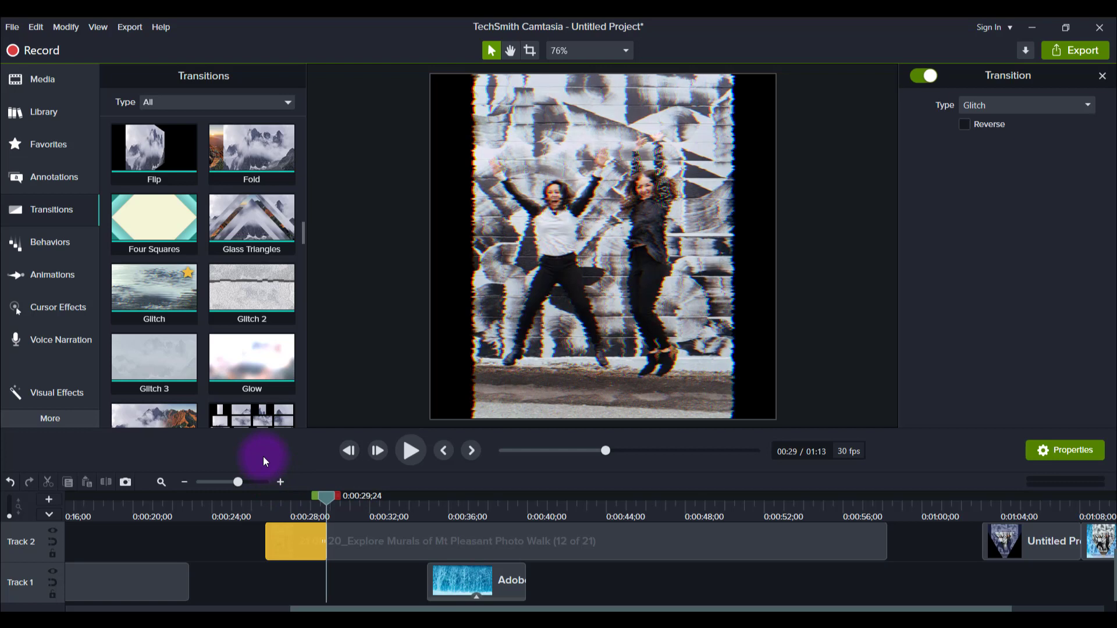
pyautogui.press('.')
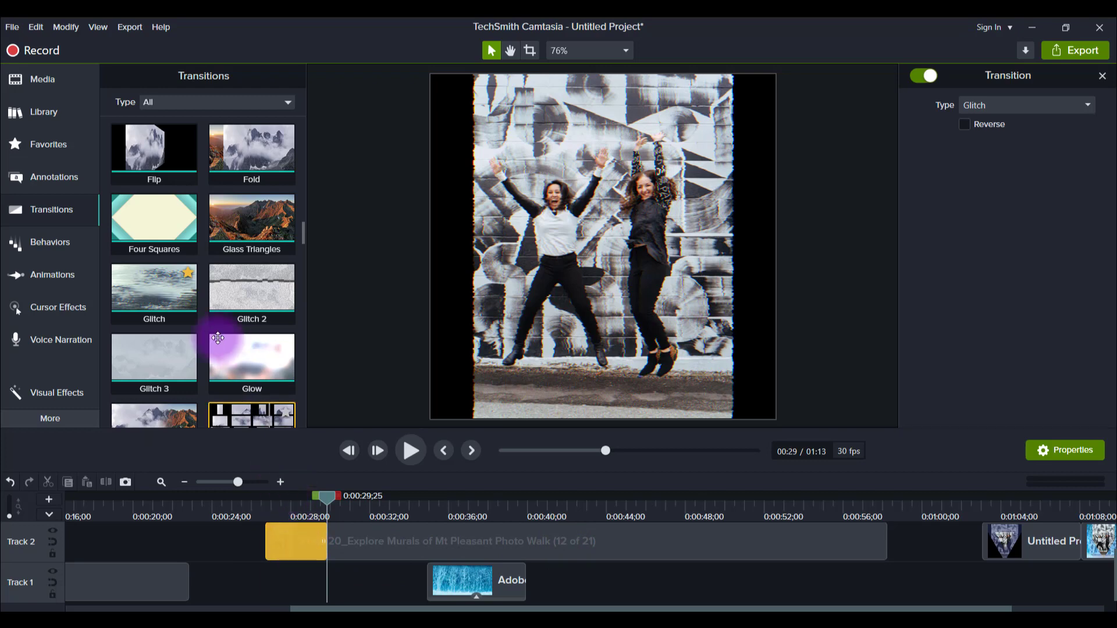
# Replace the mural clip's Glitch transition with Imploding Hexagons, paused at 0:00:28;19, and slide the water image earlier on Track 1
pyautogui.moveTo(230, 341); pyautogui.dragTo(294, 538)
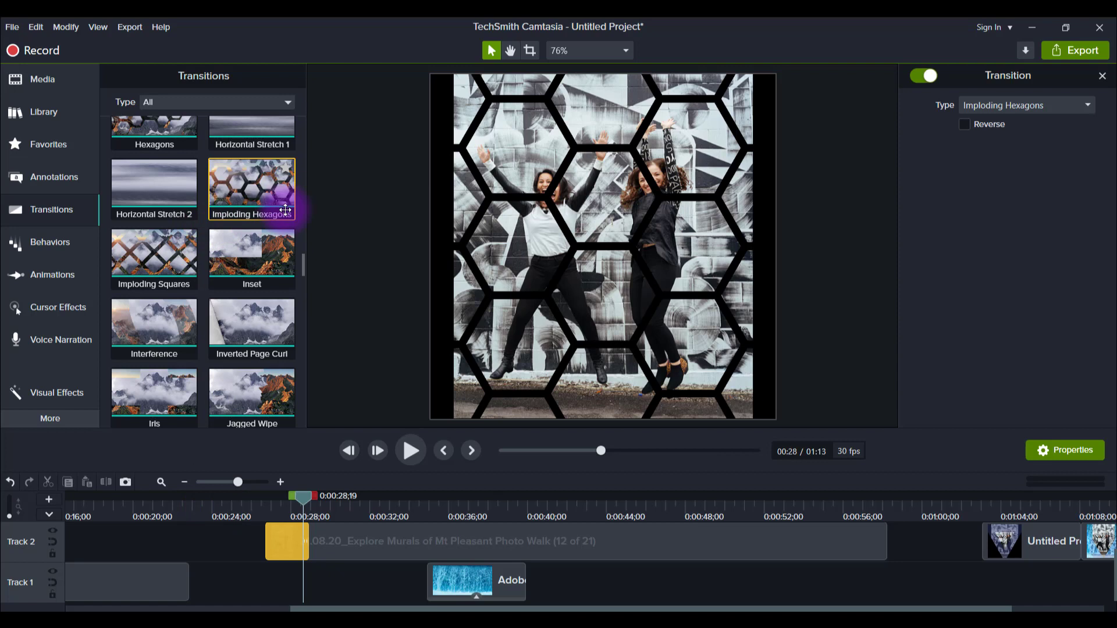
pyautogui.press(',')
pyautogui.press(',')
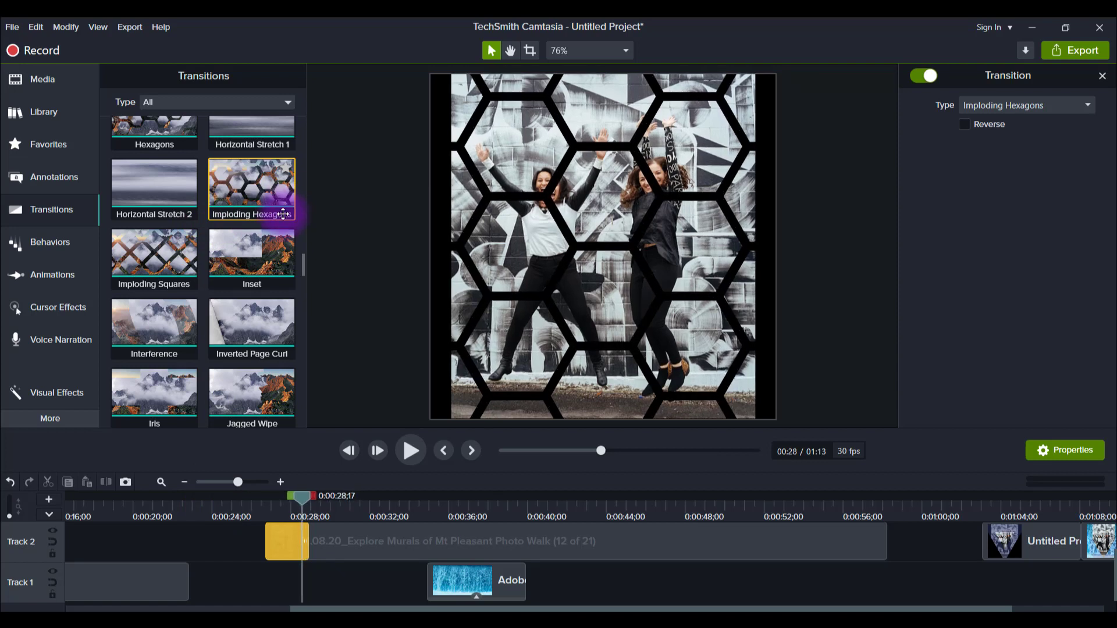
pyautogui.press(',')
pyautogui.press('.')
pyautogui.press('.')
pyautogui.press('.')
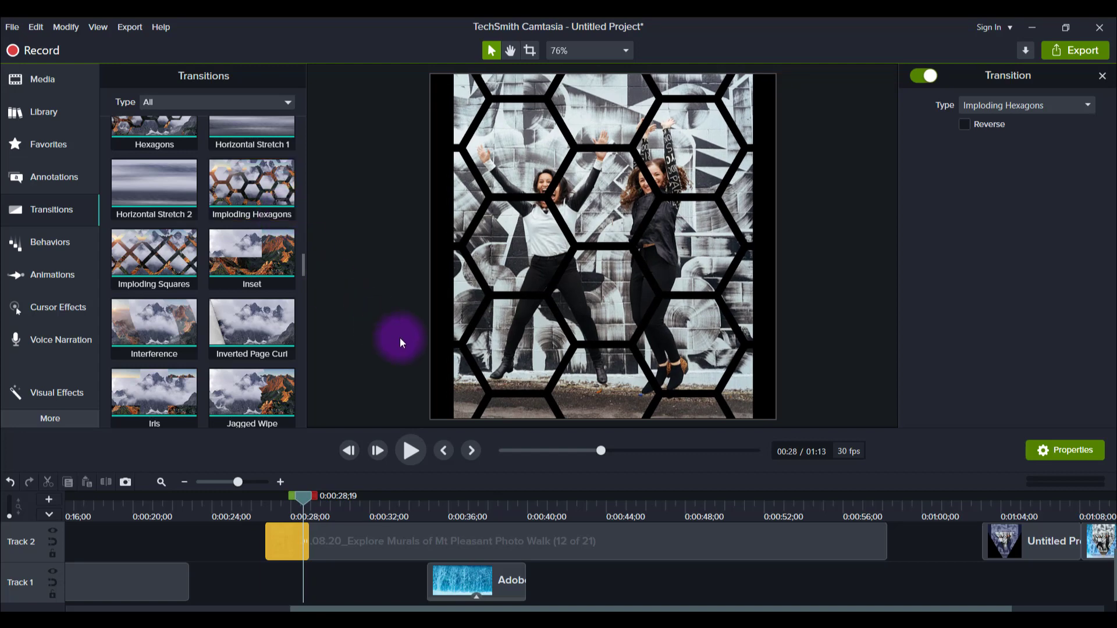
pyautogui.moveTo(452, 580); pyautogui.dragTo(367, 576)
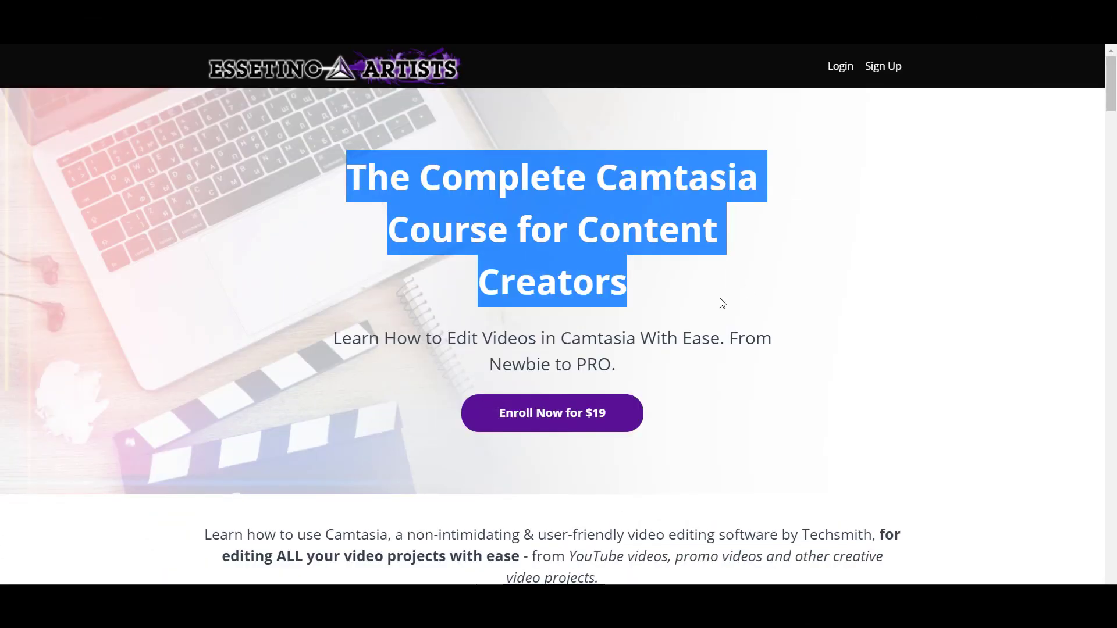
# In the browser, review the Complete Camtasia Course for Content Creators page, from its heading down through the Course Curriculum
pyautogui.click(701, 324)
pyautogui.scroll(-6, 684, 393)
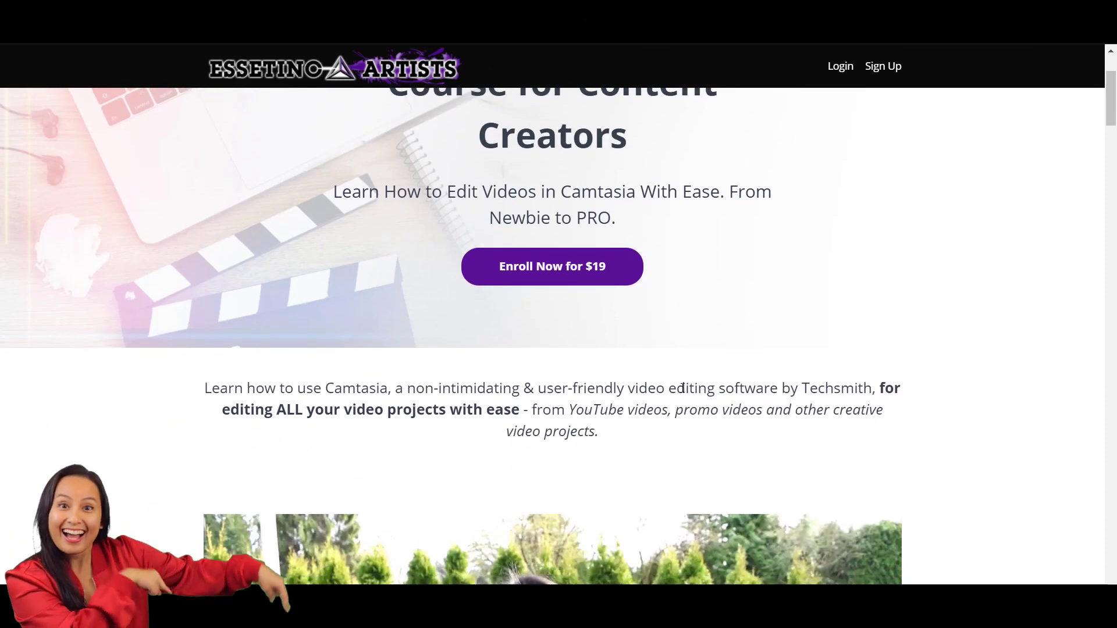
pyautogui.scroll(-6, 682, 388)
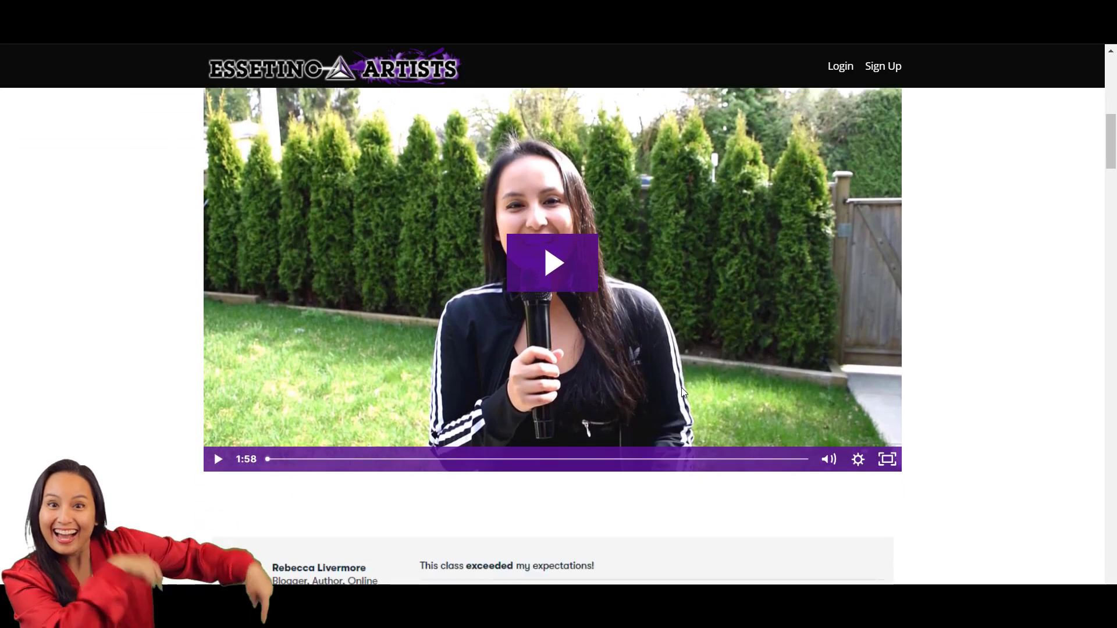
pyautogui.scroll(-6, 683, 393)
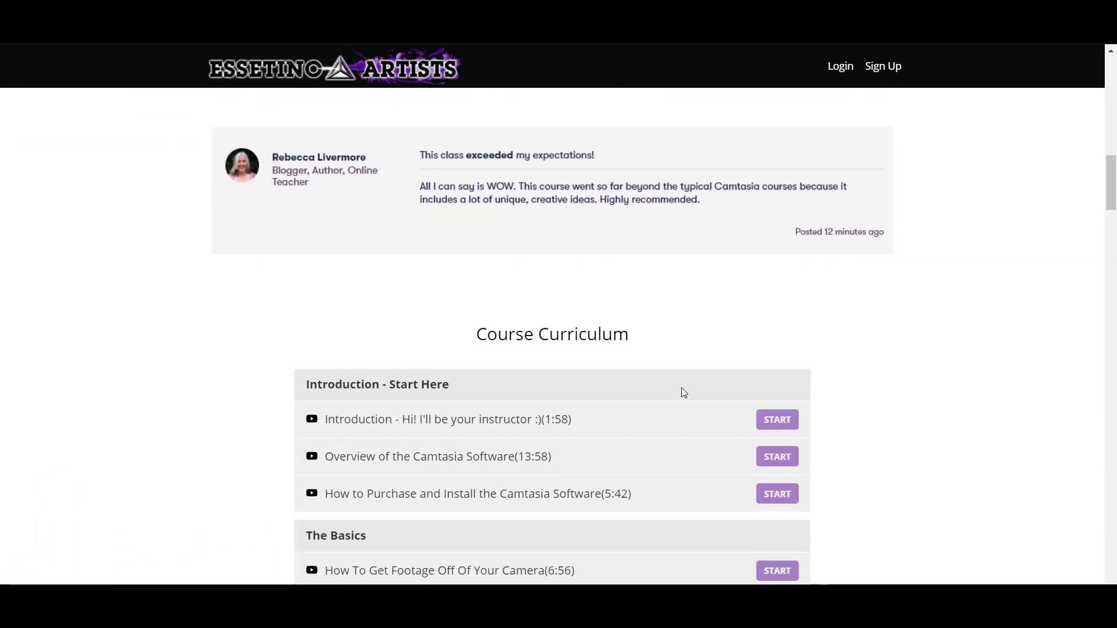
pyautogui.scroll(-6, 683, 392)
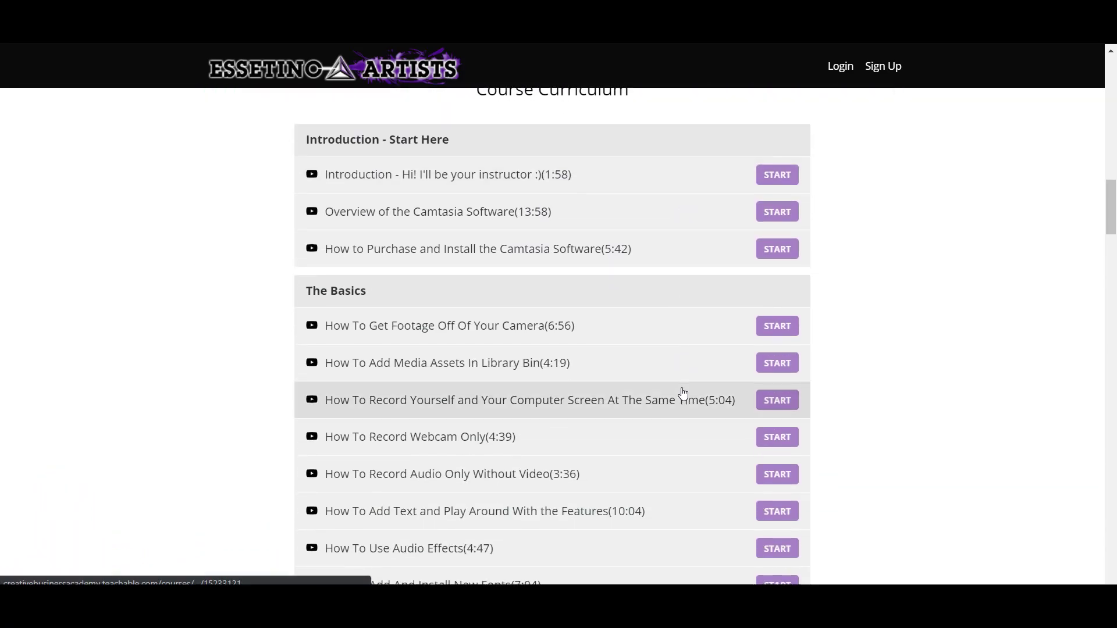
pyautogui.scroll(-3, 683, 395)
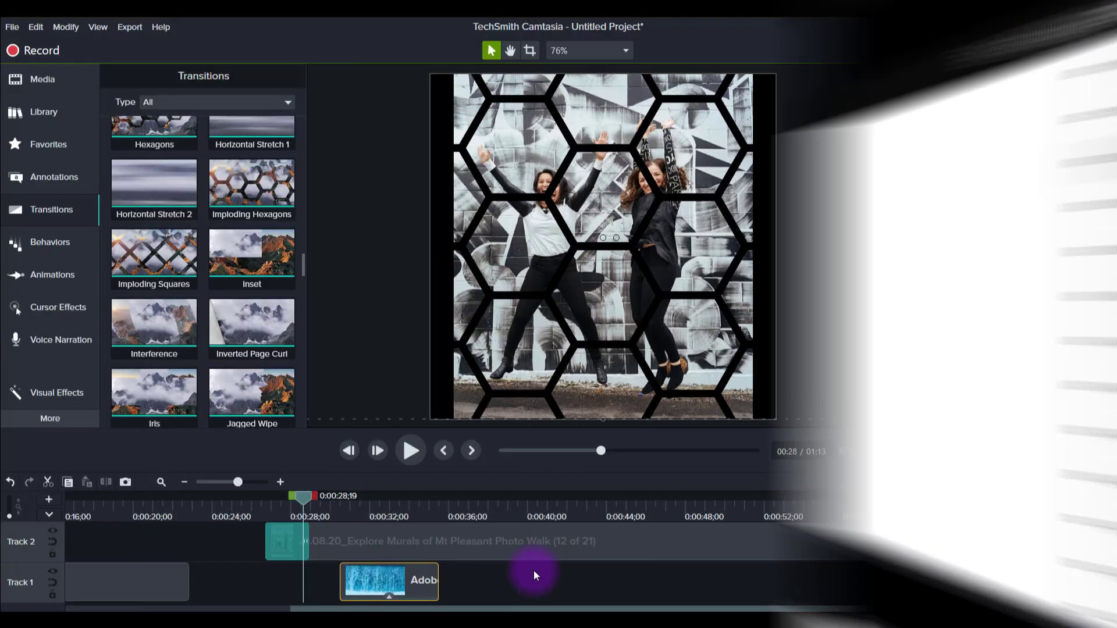